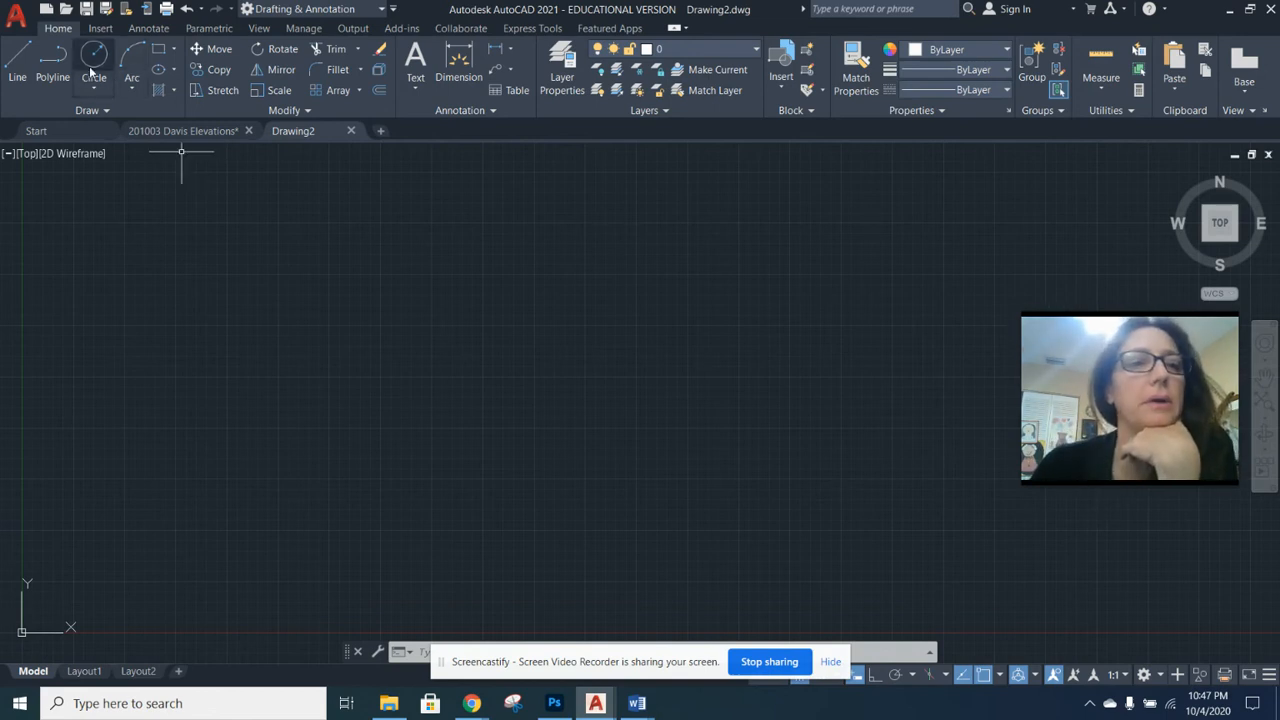
# Draw a circle with a radius of about 1.48 and a concentric circle with a radius of about 2.36 around it.
pyautogui.click(95, 62)
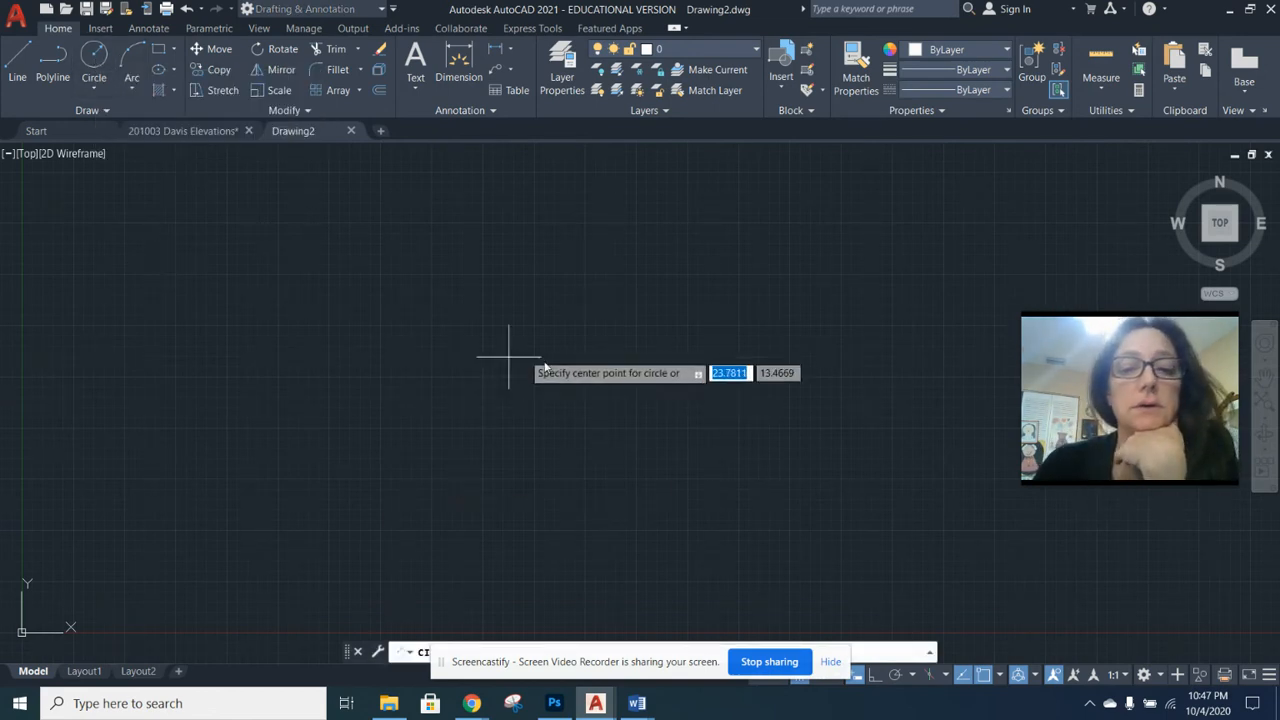
pyautogui.click(581, 425)
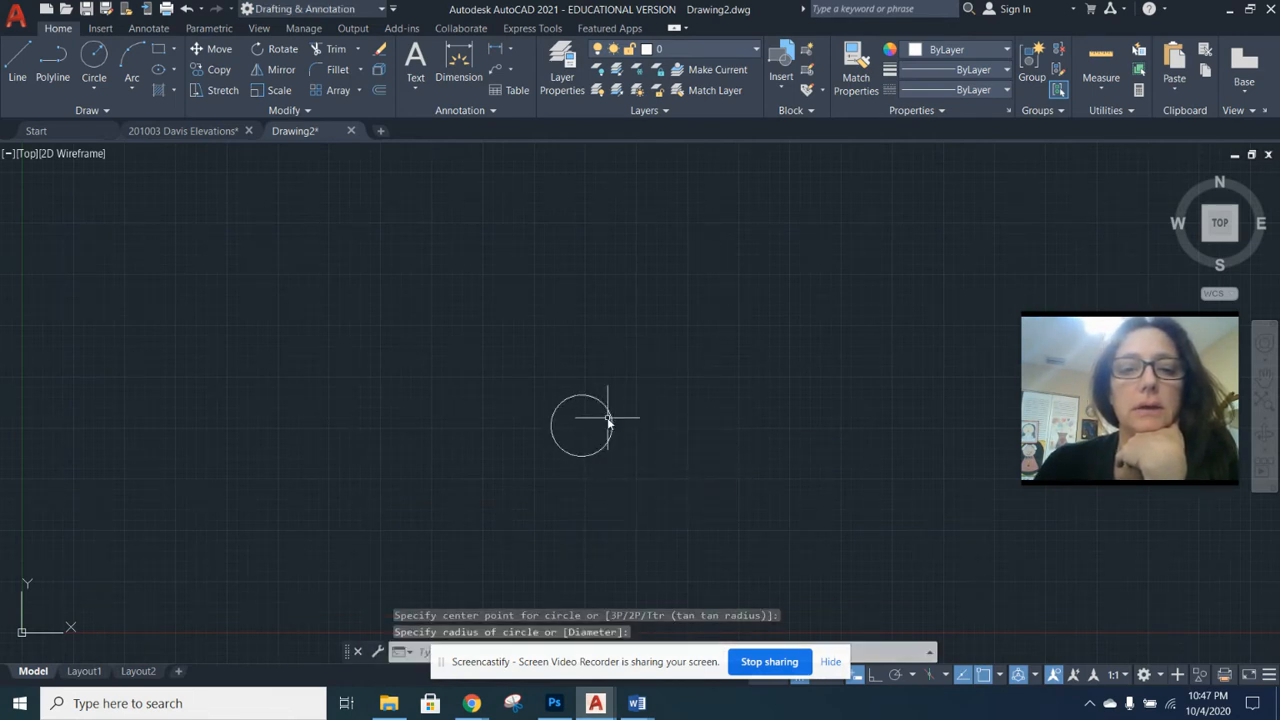
pyautogui.click(94, 60)
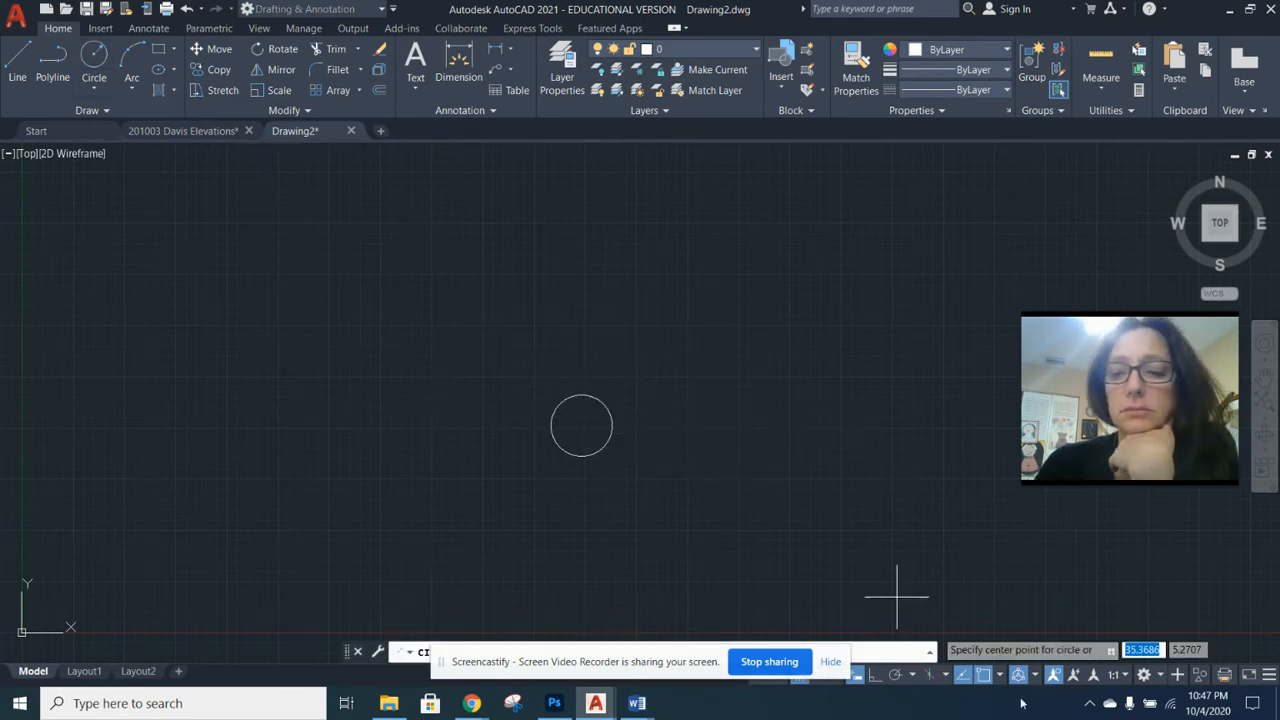
pyautogui.click(1001, 676)
pyautogui.click(1012, 408)
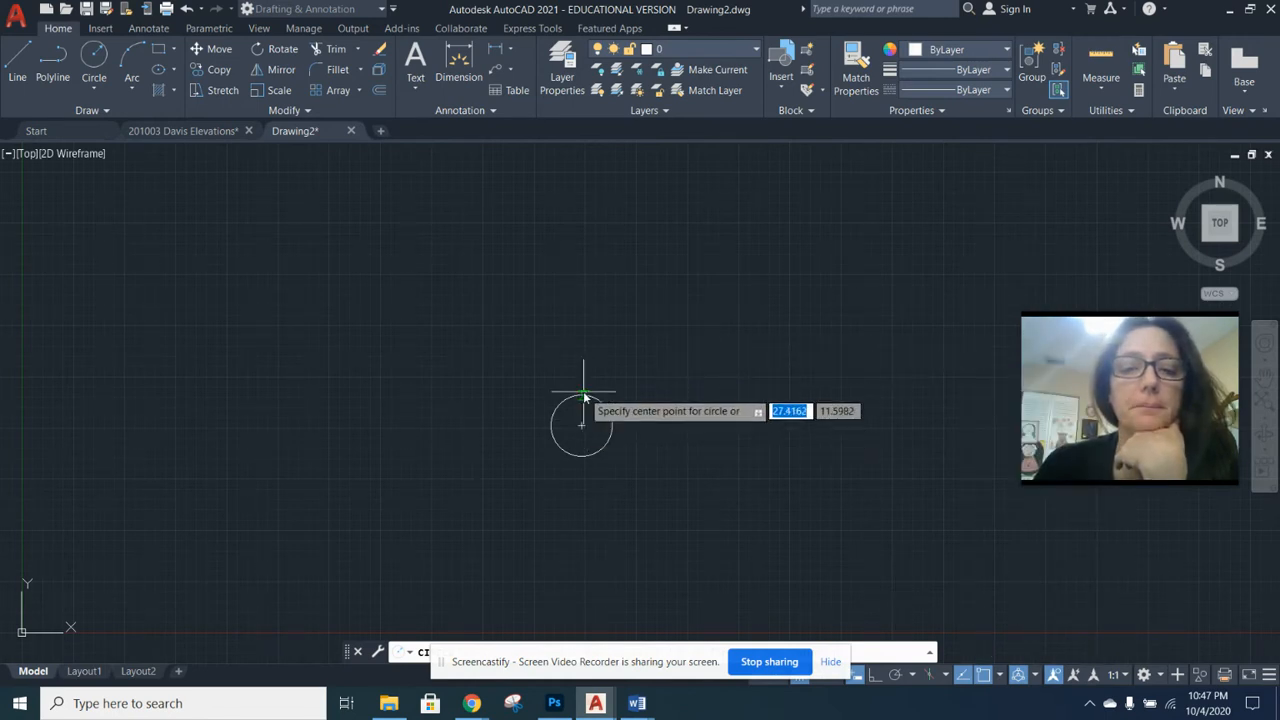
pyautogui.click(582, 426)
pyautogui.click(607, 466)
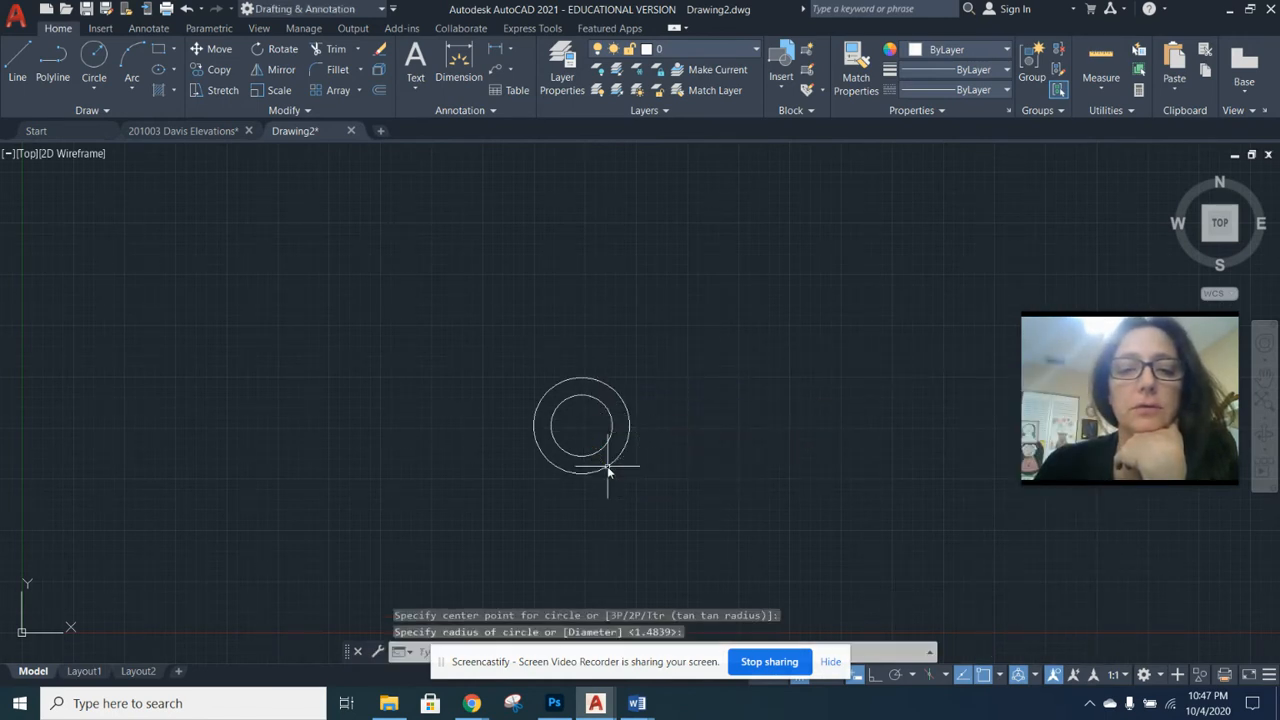
# Add two larger circles around the same center, making the outer one about 4.51 in radius.
pyautogui.rightClick(640, 362)
pyautogui.click(648, 371)
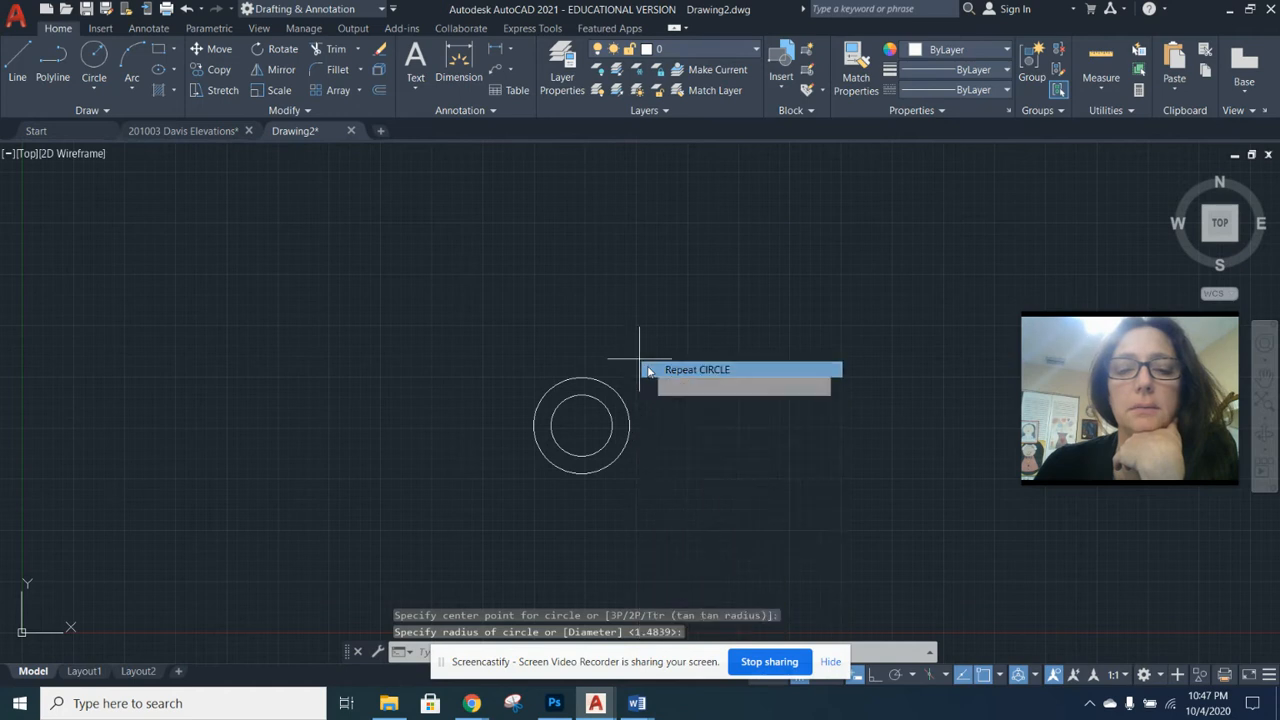
pyautogui.click(584, 426)
pyautogui.click(589, 358)
pyautogui.rightClick(614, 344)
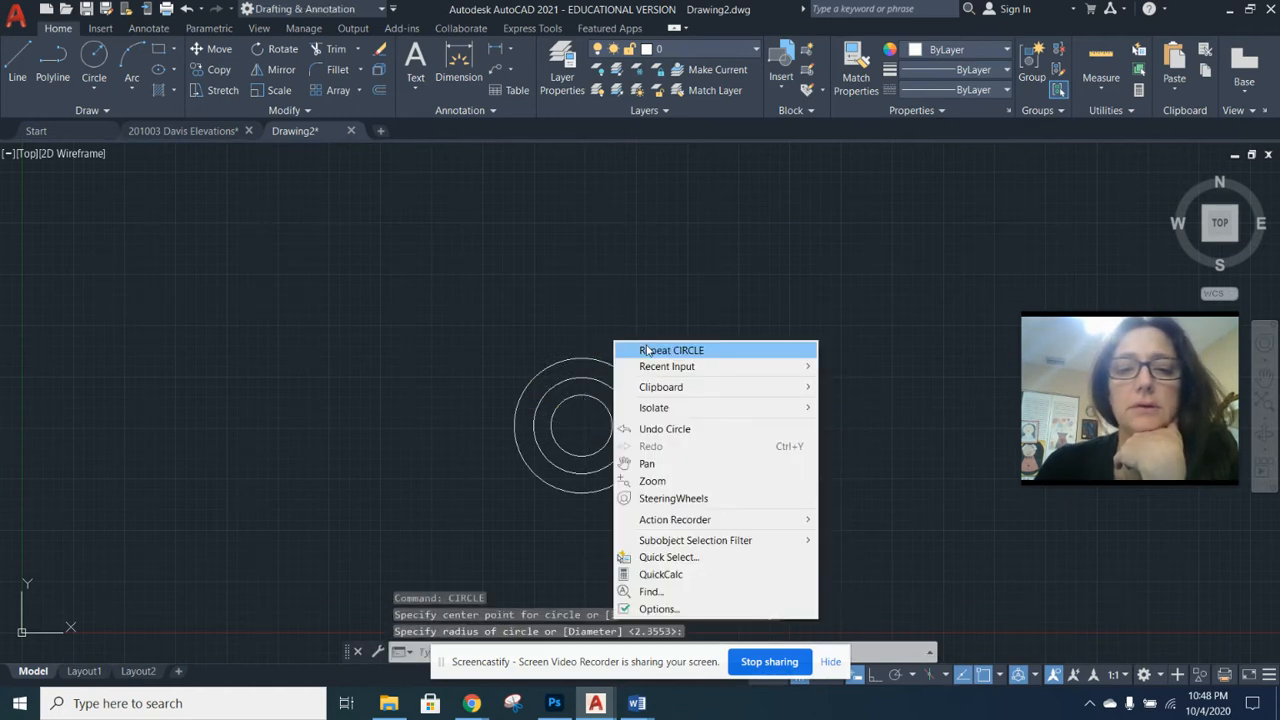
pyautogui.click(636, 352)
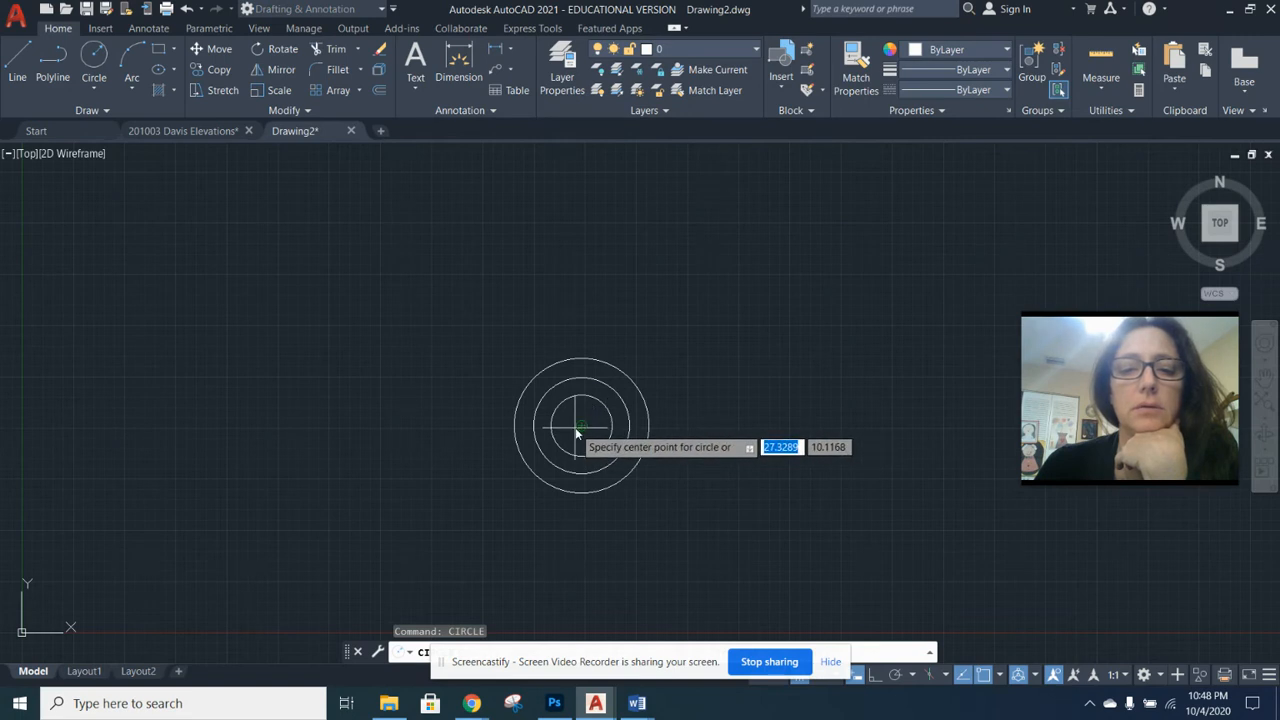
pyautogui.click(581, 426)
pyautogui.click(572, 338)
# Add a fifth concentric circle with a radius of about 5.63 and a sixth, larger one around it.
pyautogui.rightClick(629, 300)
pyautogui.click(651, 311)
pyautogui.click(582, 422)
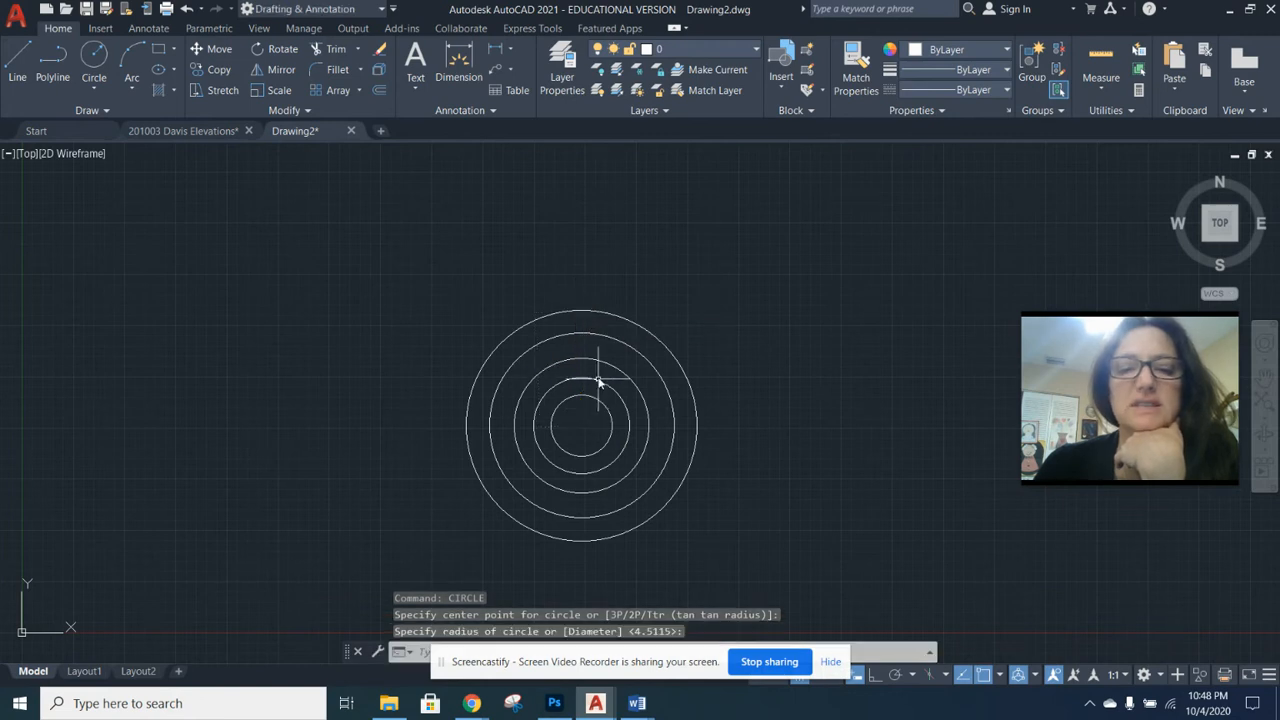
pyautogui.click(669, 323)
pyautogui.rightClick(681, 310)
pyautogui.click(710, 320)
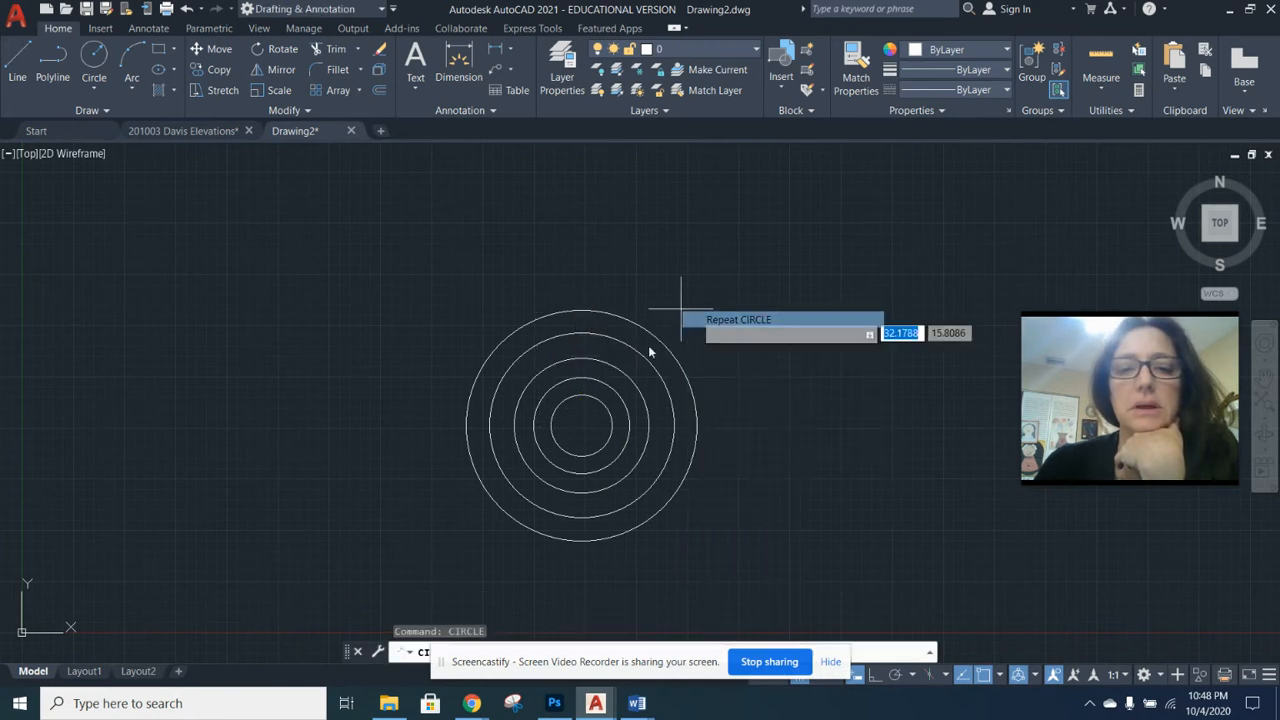
pyautogui.click(584, 427)
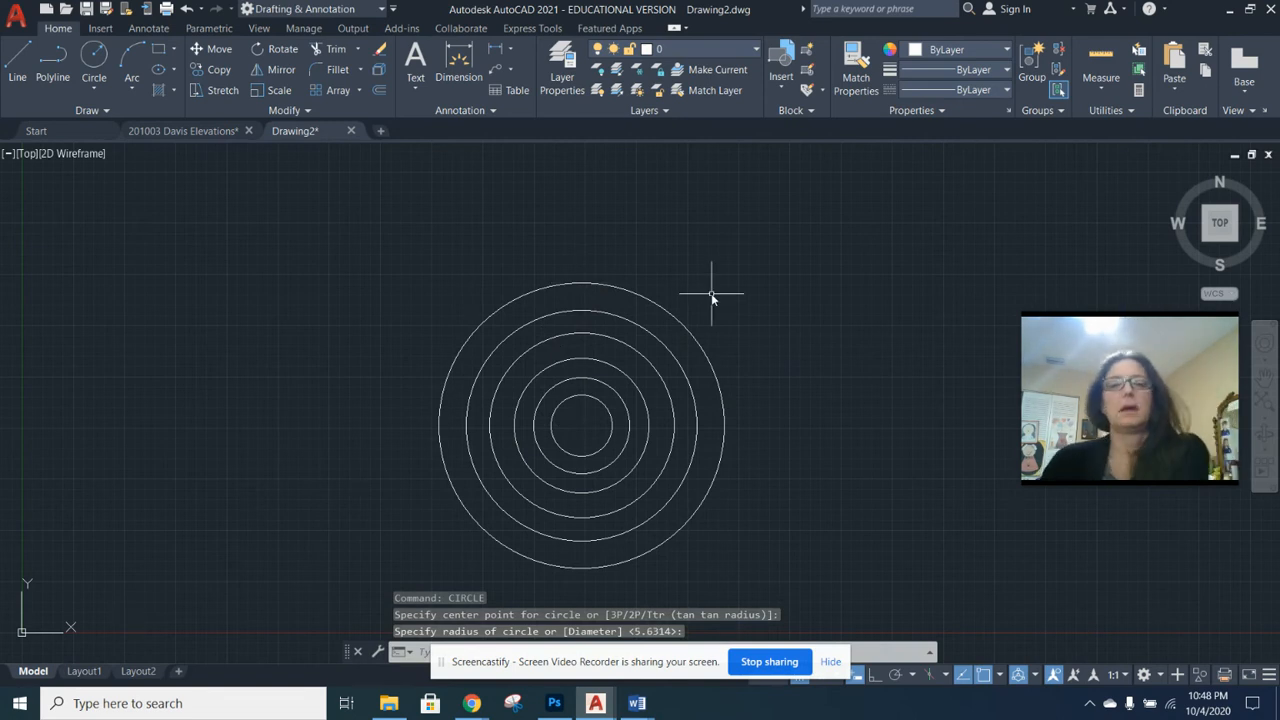
# Shrink the outermost circle by its quadrant grip so that it lies between the second and third circles.
pyautogui.click(681, 326)
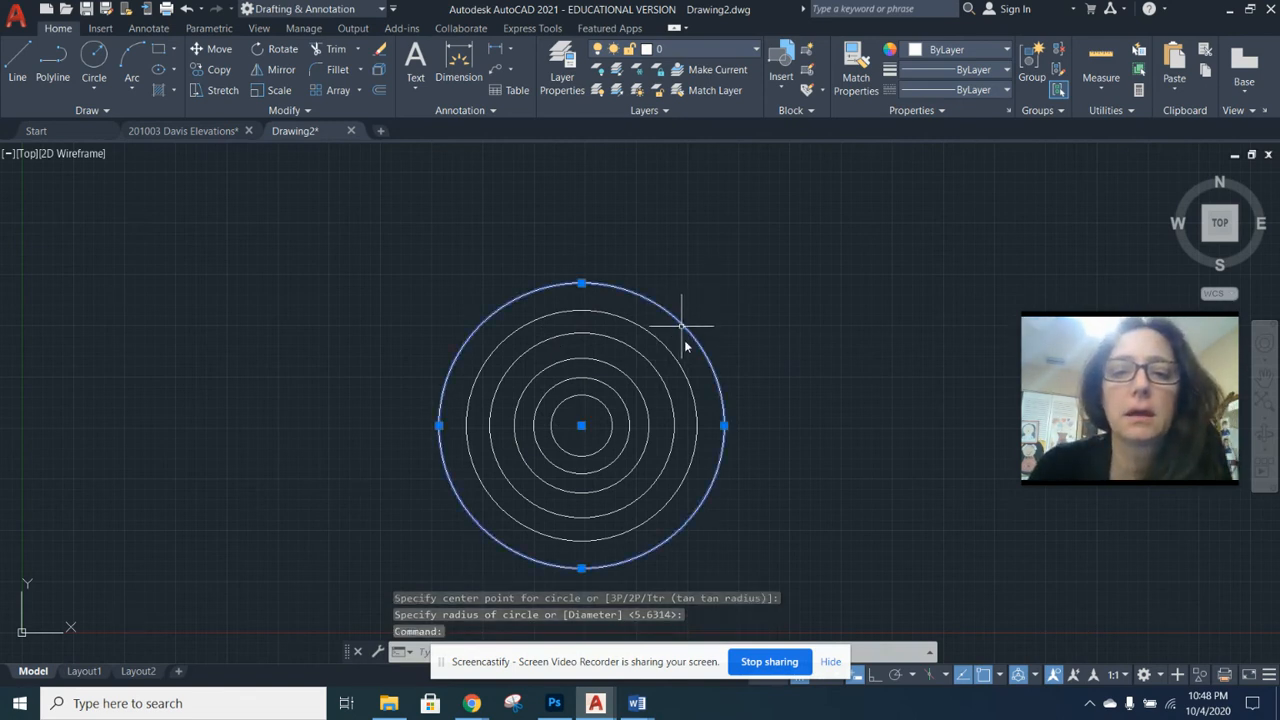
pyautogui.click(725, 428)
pyautogui.scroll(2, 629, 414)
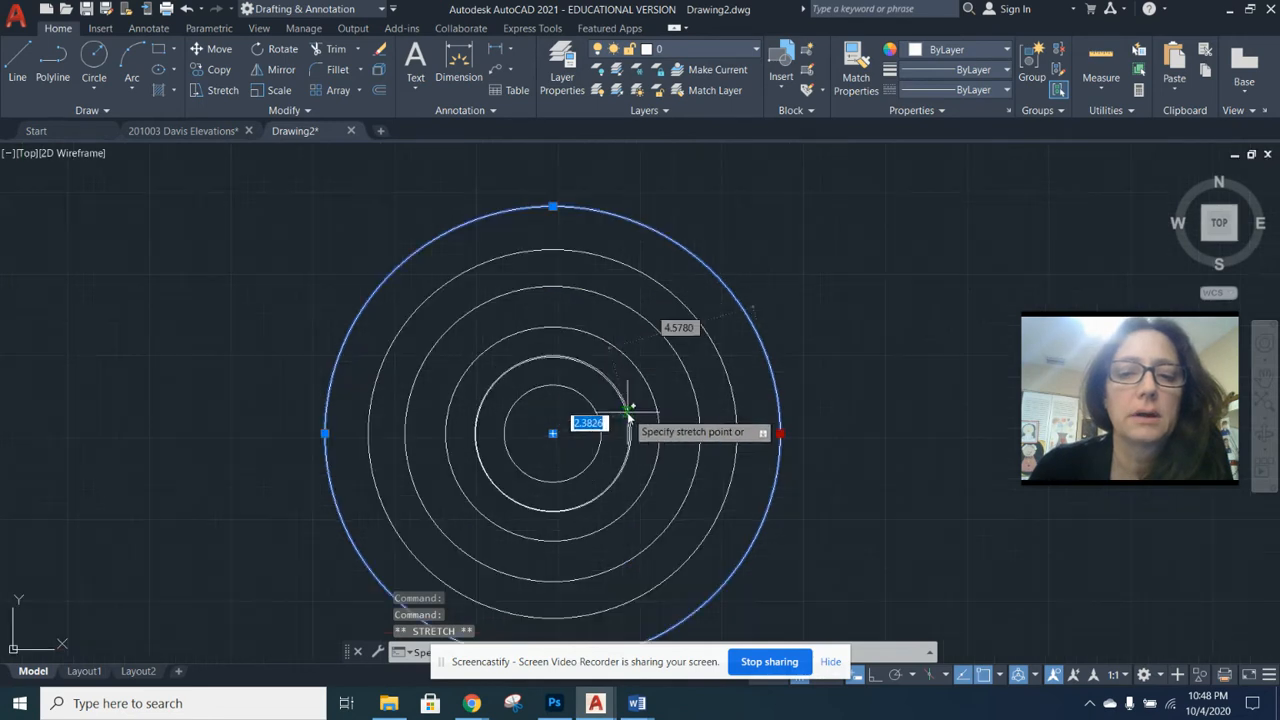
pyautogui.click(638, 429)
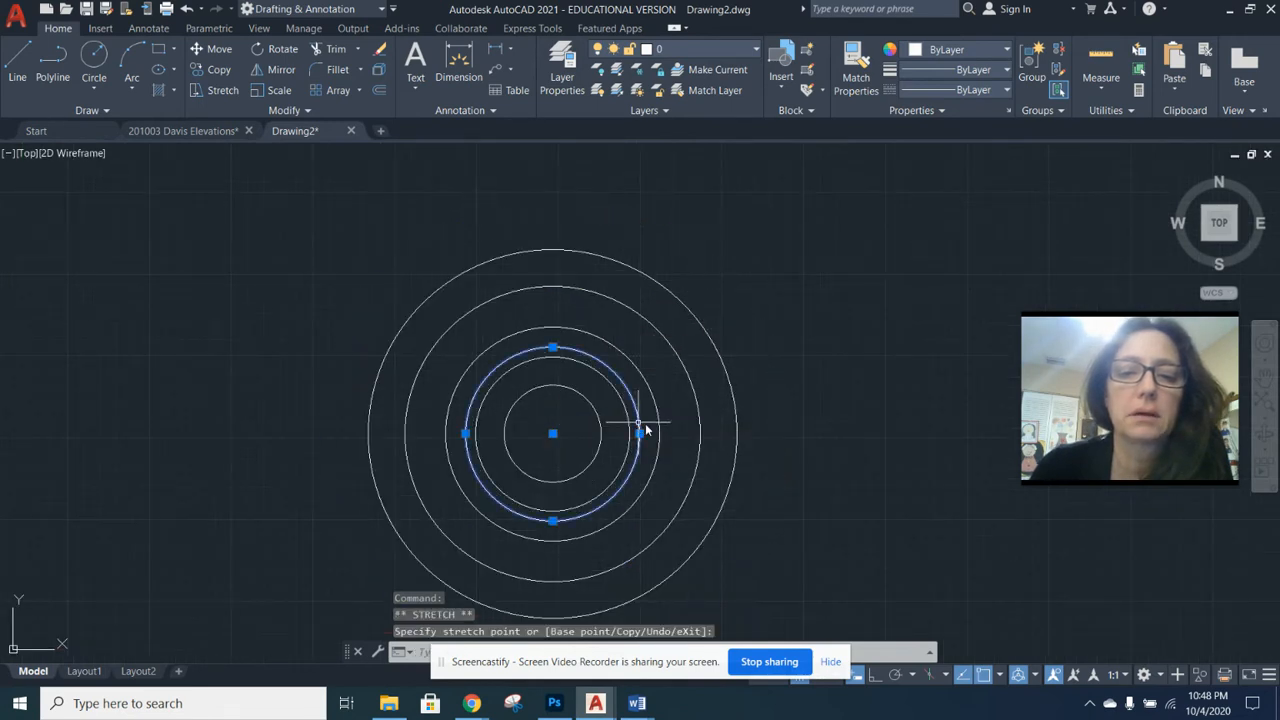
pyautogui.moveTo(741, 455); pyautogui.dragTo(754, 426, button='middle')
pyautogui.press('Escape')
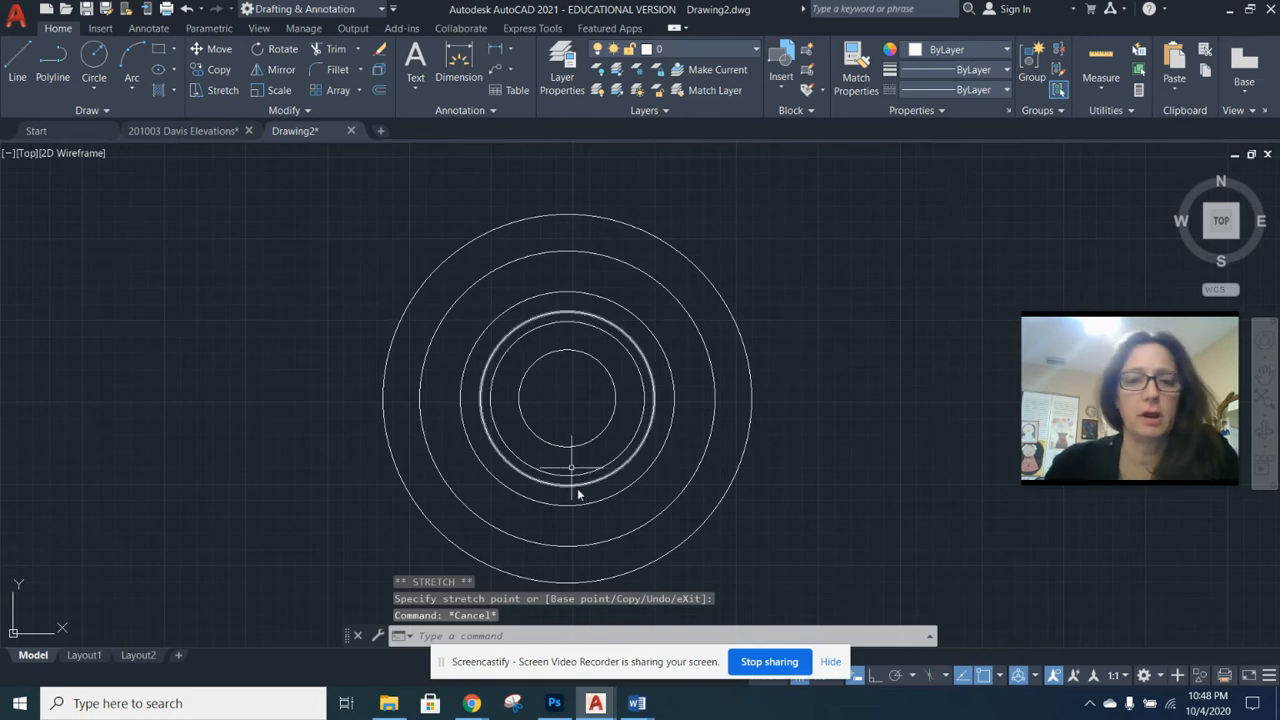
# Turn on Ortho mode for working on the circles in 3D.
pyautogui.keyDown('shift'); pyautogui.moveTo(610, 497); pyautogui.dragTo(671, 360, button='middle'); pyautogui.keyUp('shift')
pyautogui.moveTo(813, 313); pyautogui.dragTo(752, 377, button='middle')
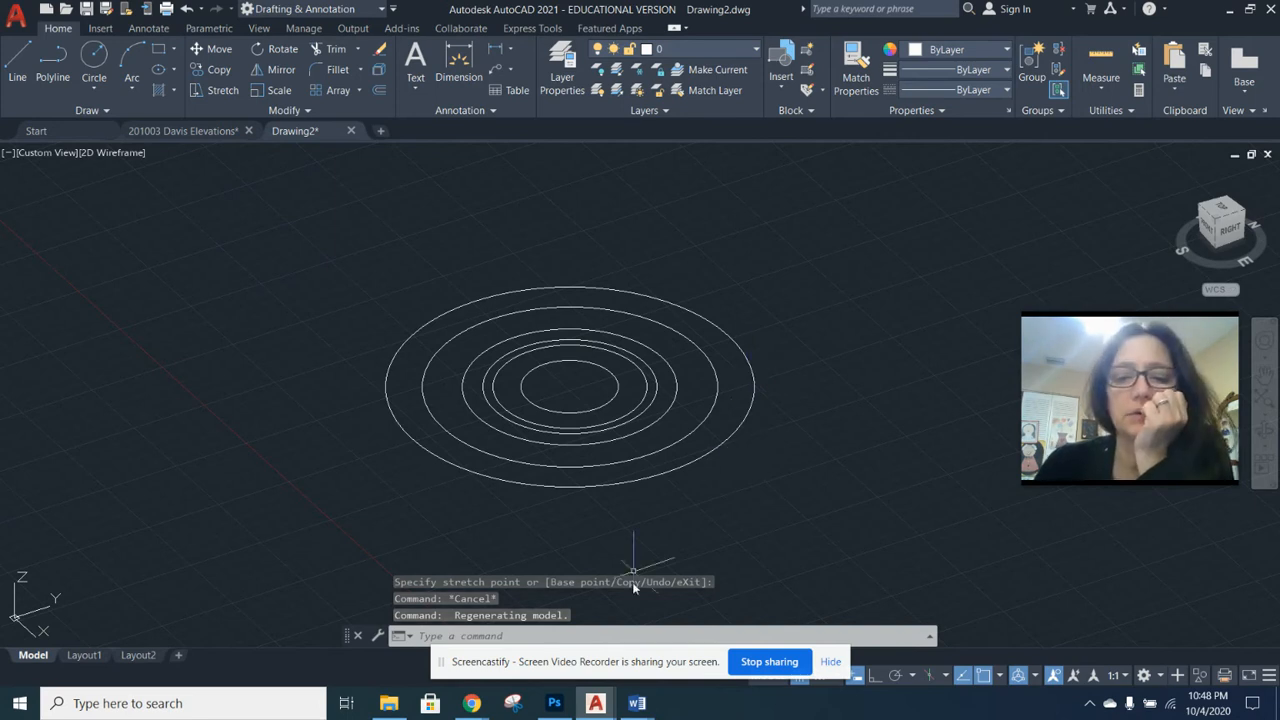
pyautogui.click(826, 666)
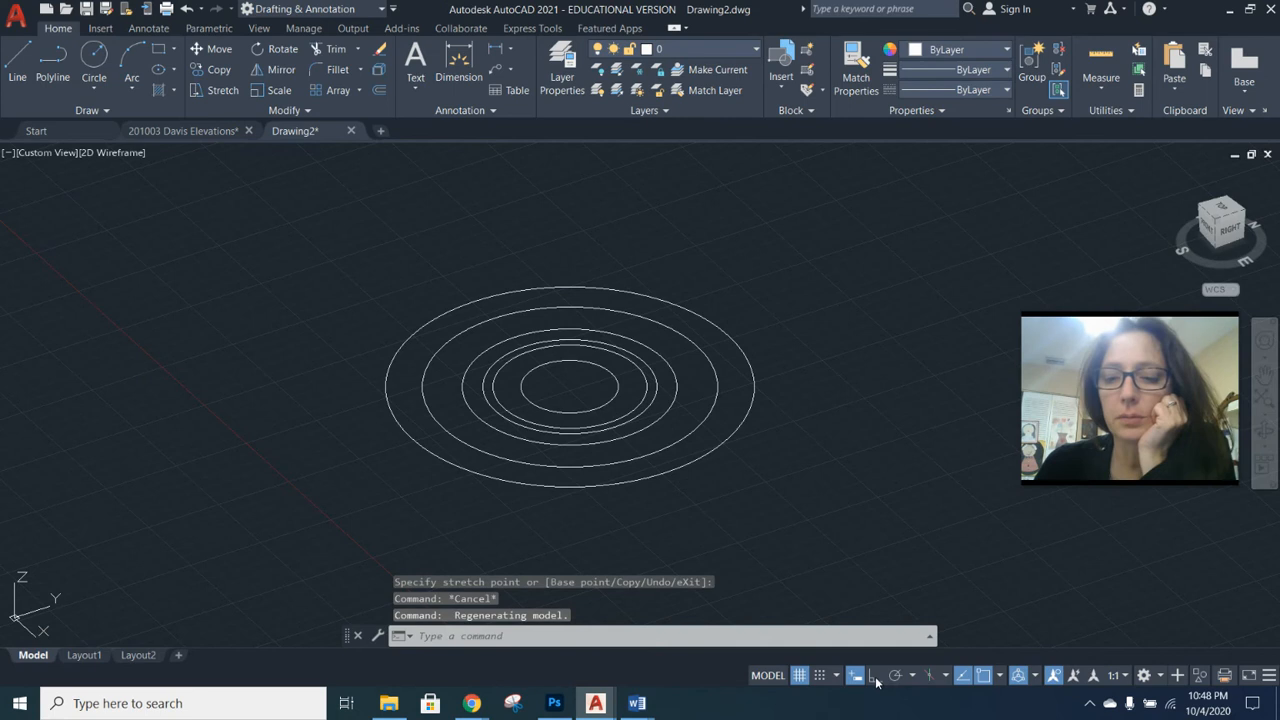
pyautogui.click(875, 677)
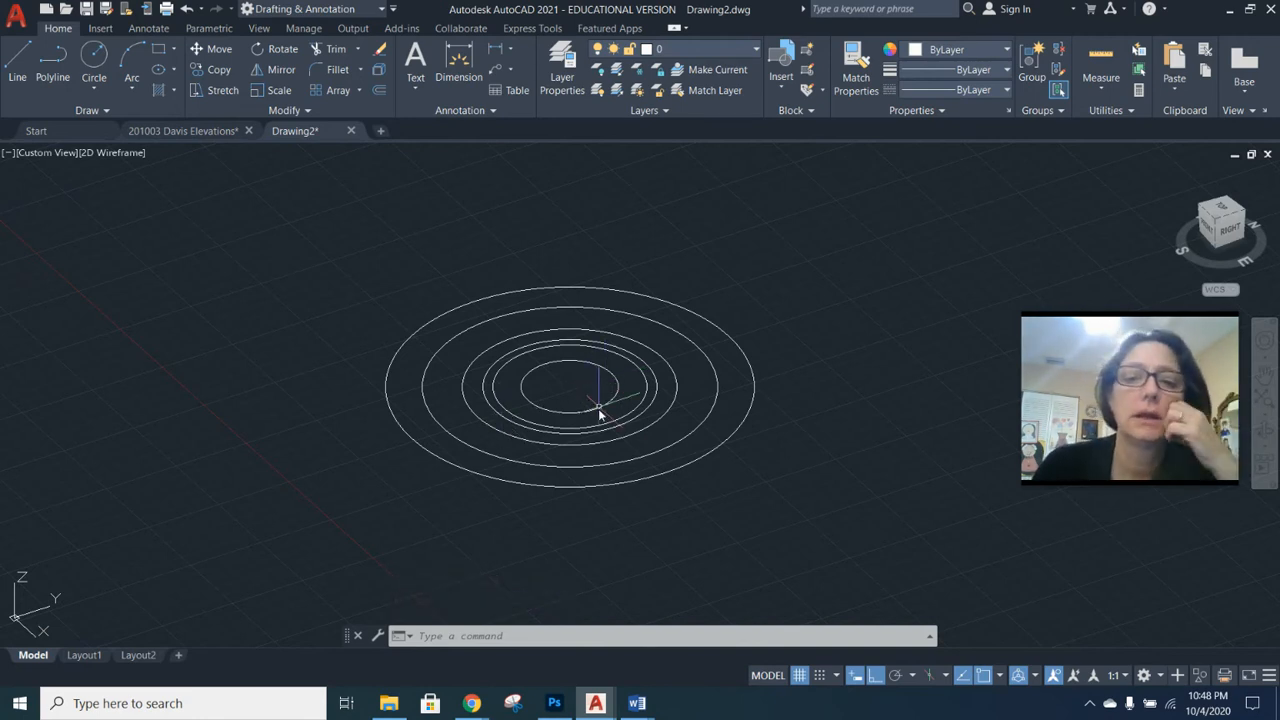
# Move the smallest circle 2.8 units straight up along the Z axis.
pyautogui.click(528, 367)
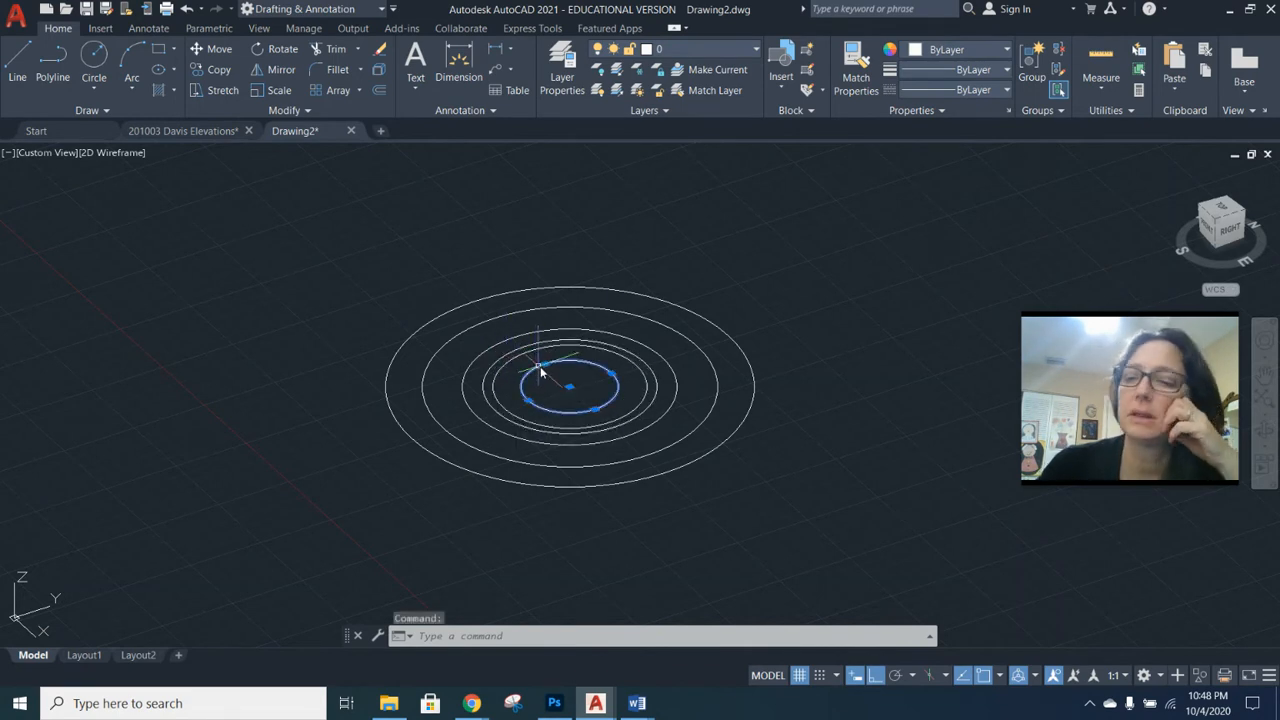
pyautogui.write('m')
pyautogui.press('Return')
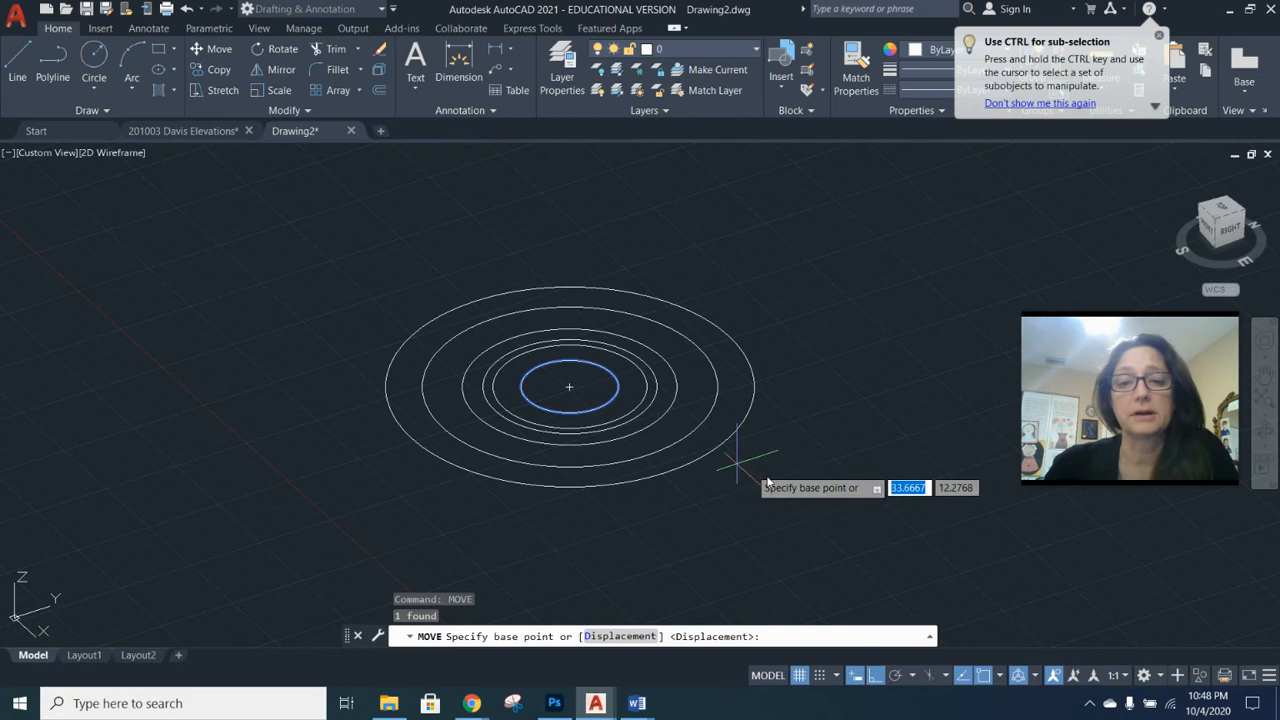
pyautogui.click(851, 514)
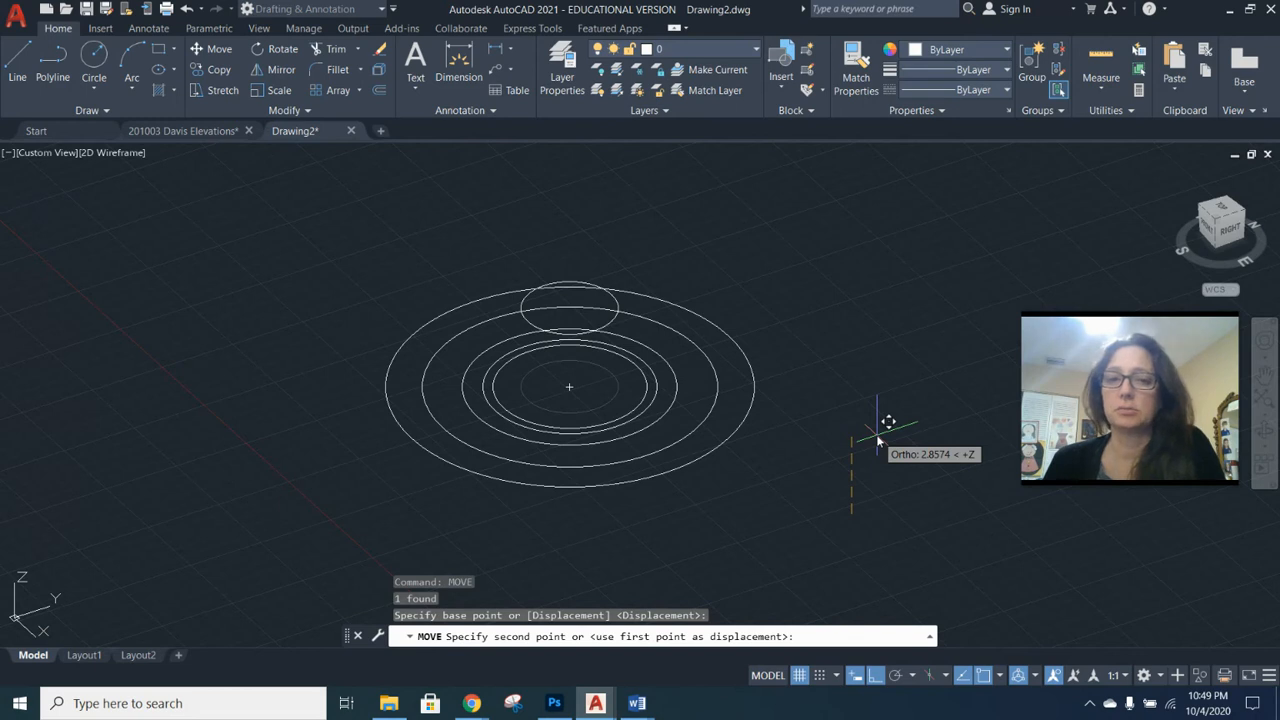
pyautogui.write('2.8')
pyautogui.press('Return')
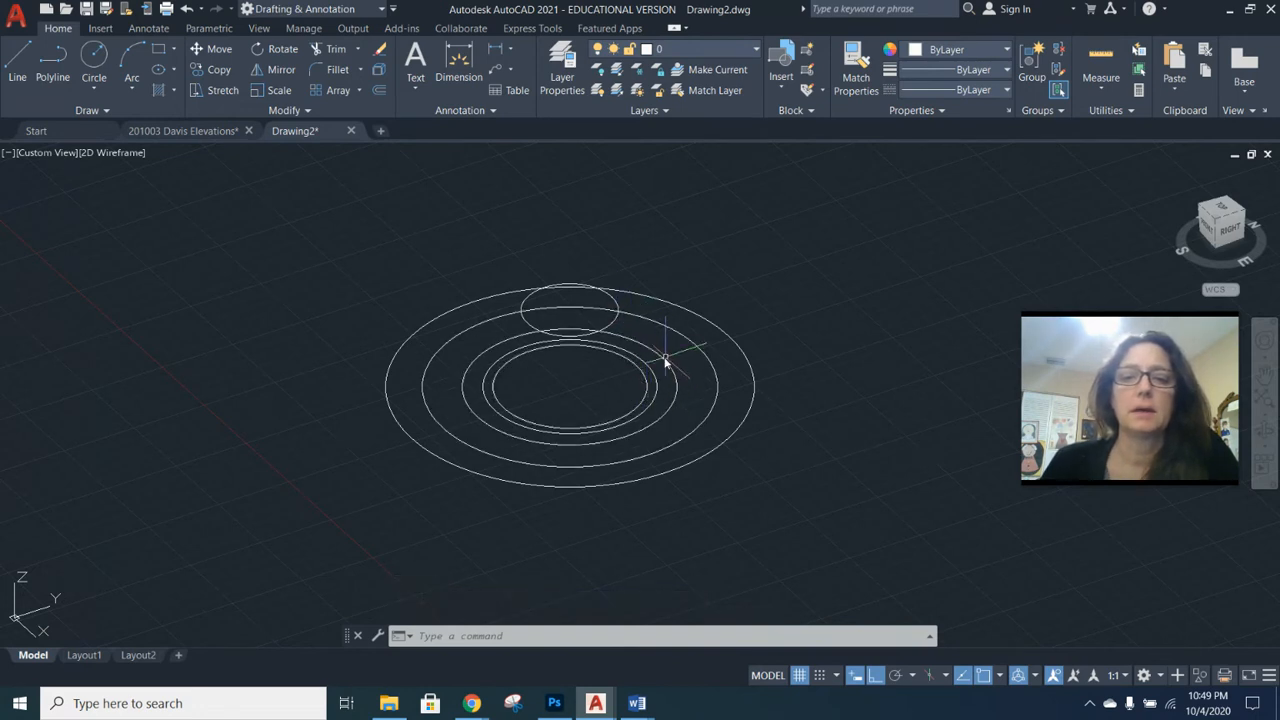
# Move the third-largest circle straight up along Z to a level above the smallest circle.
pyautogui.click(679, 382)
pyautogui.press('m')
pyautogui.press('Return')
pyautogui.click(861, 405)
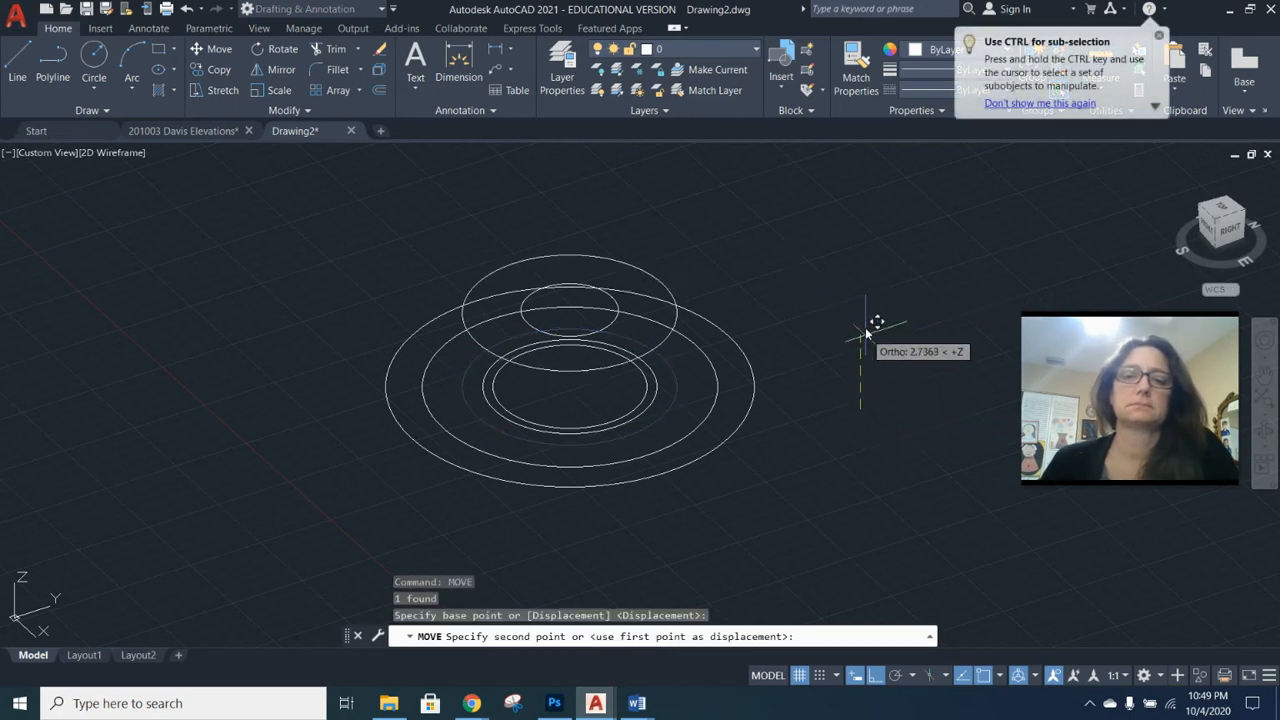
pyautogui.click(865, 297)
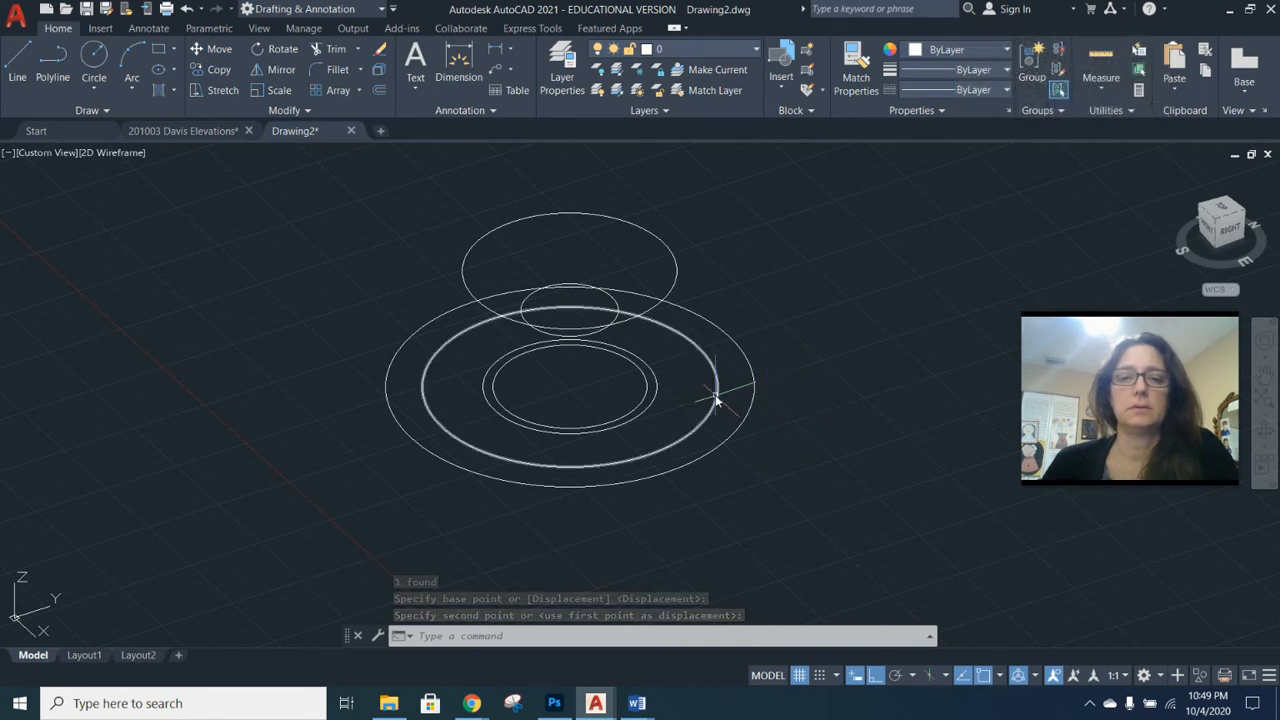
# Move the second-largest circle straight up along Z, above the two circles already raised.
pyautogui.click(710, 393)
pyautogui.write('mov')
pyautogui.press('Return')
pyautogui.click(867, 399)
pyautogui.keyDown('shift'); pyautogui.moveTo(876, 346); pyautogui.dragTo(880, 229, button='middle'); pyautogui.keyUp('shift')
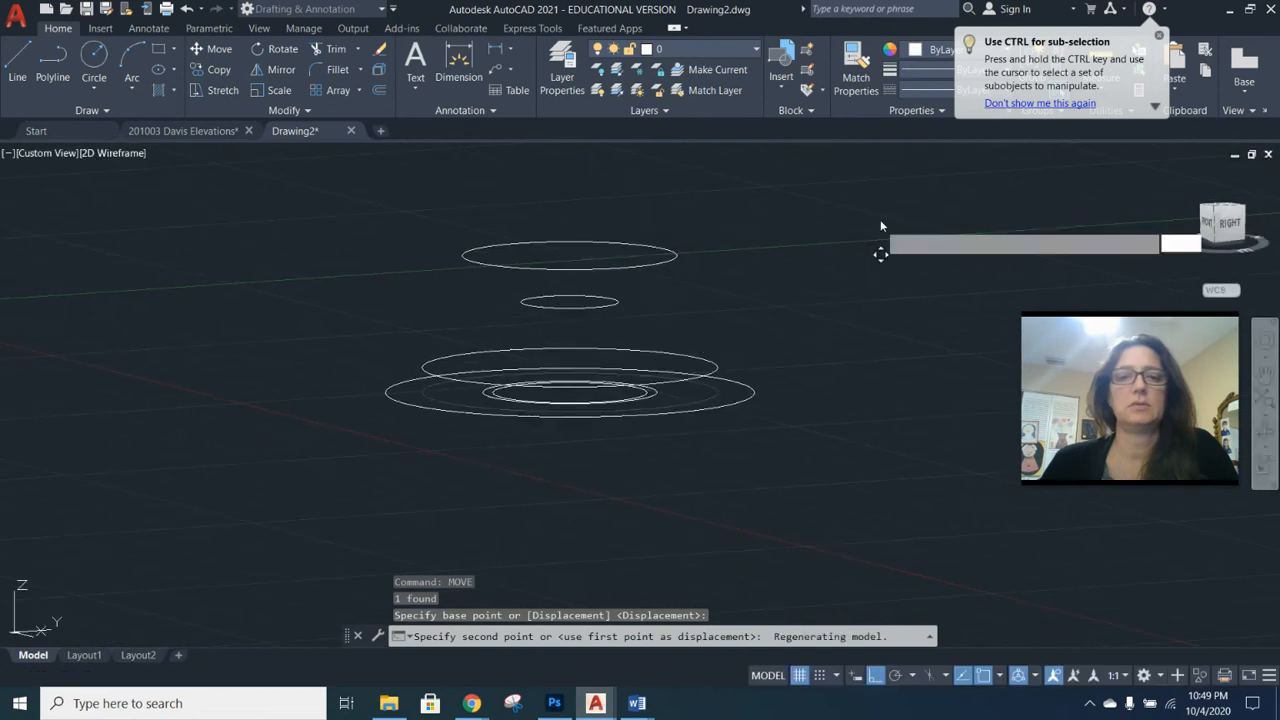
pyautogui.click(870, 310)
pyautogui.press('Escape')
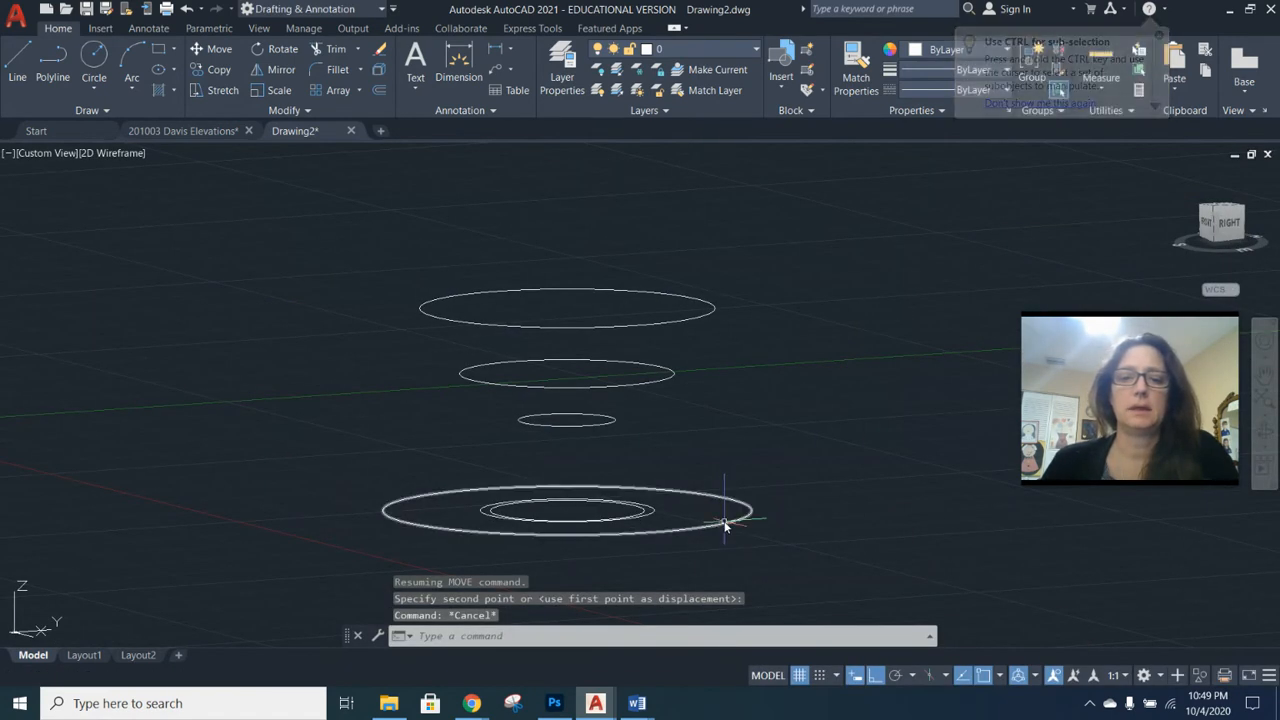
# Move the largest circle about 8.83 units up along Z, above the other raised circles.
pyautogui.click(723, 523)
pyautogui.write('m')
pyautogui.press('Return')
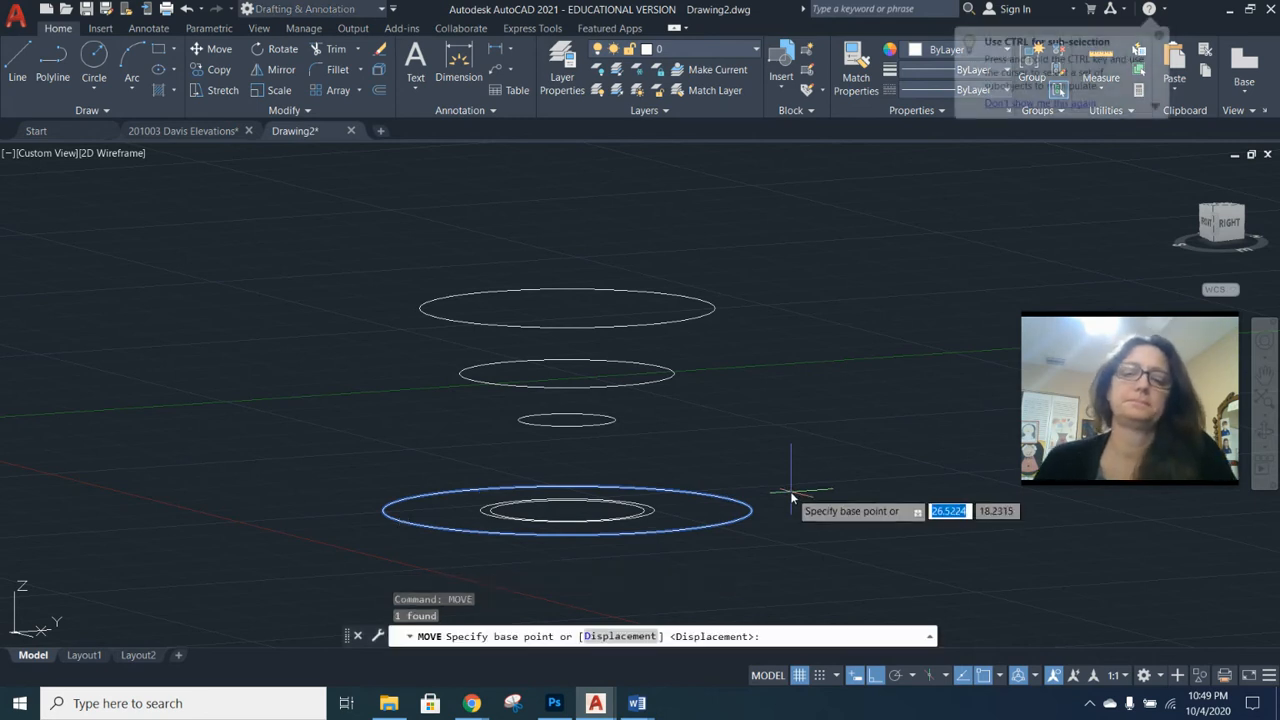
pyautogui.click(783, 510)
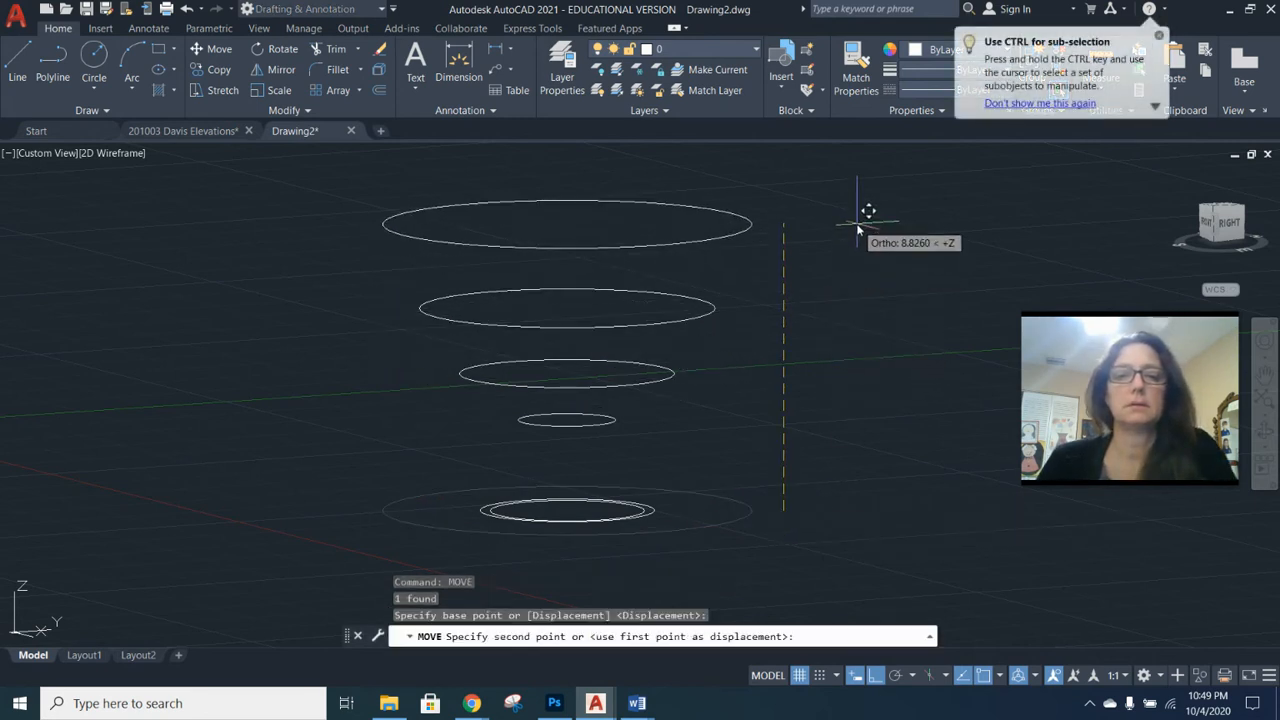
pyautogui.press('Escape')
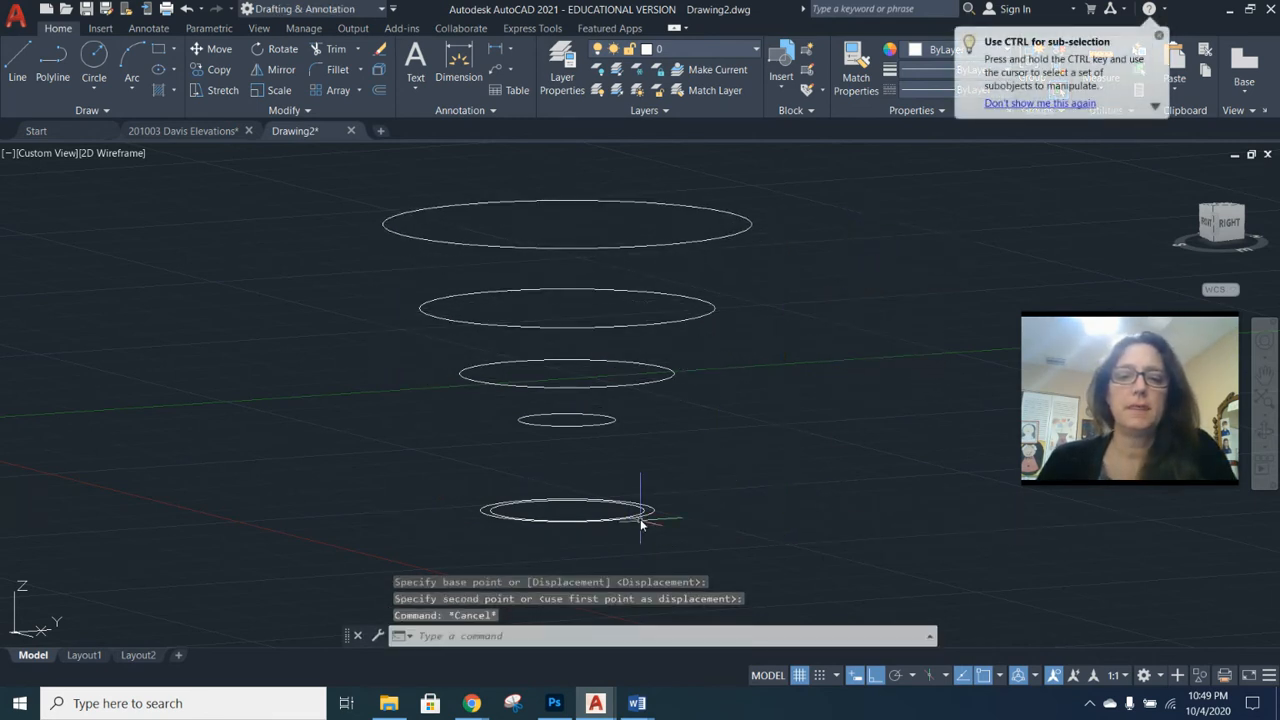
# Move the inner of the two remaining base circles up along Z, well above the largest circle.
pyautogui.click(642, 512)
pyautogui.write('mov')
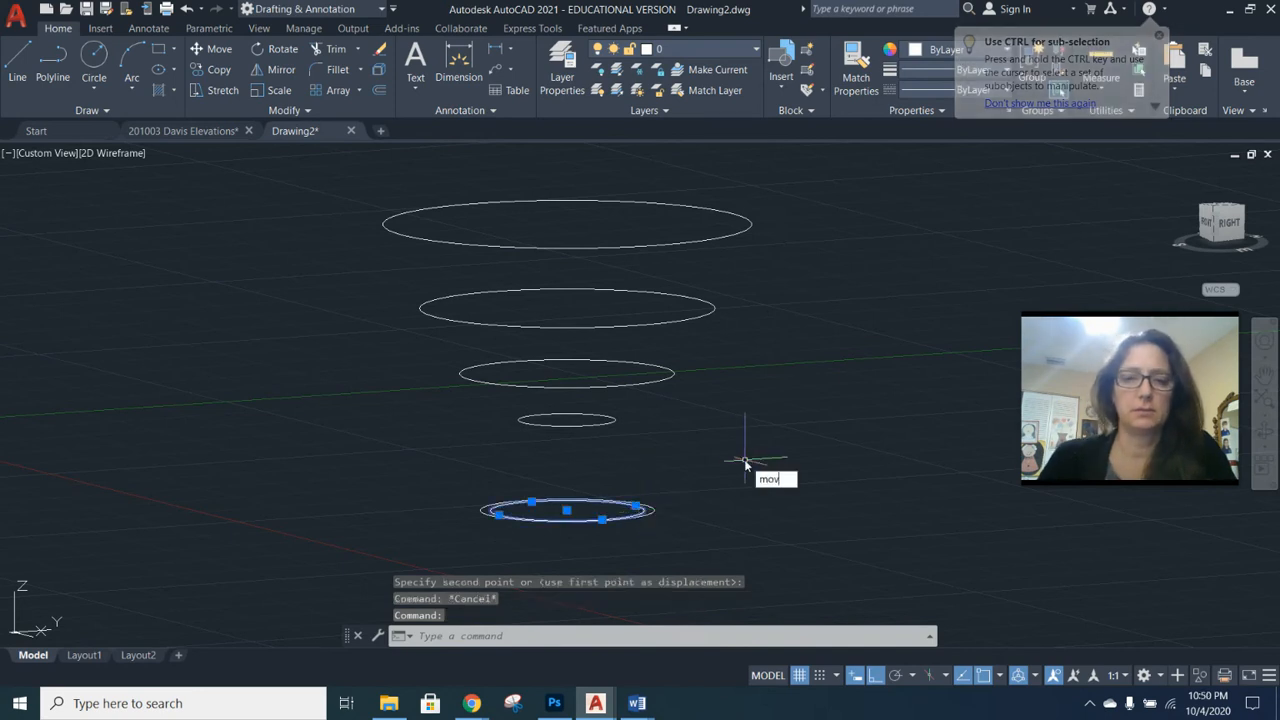
pyautogui.press('Return')
pyautogui.click(913, 505)
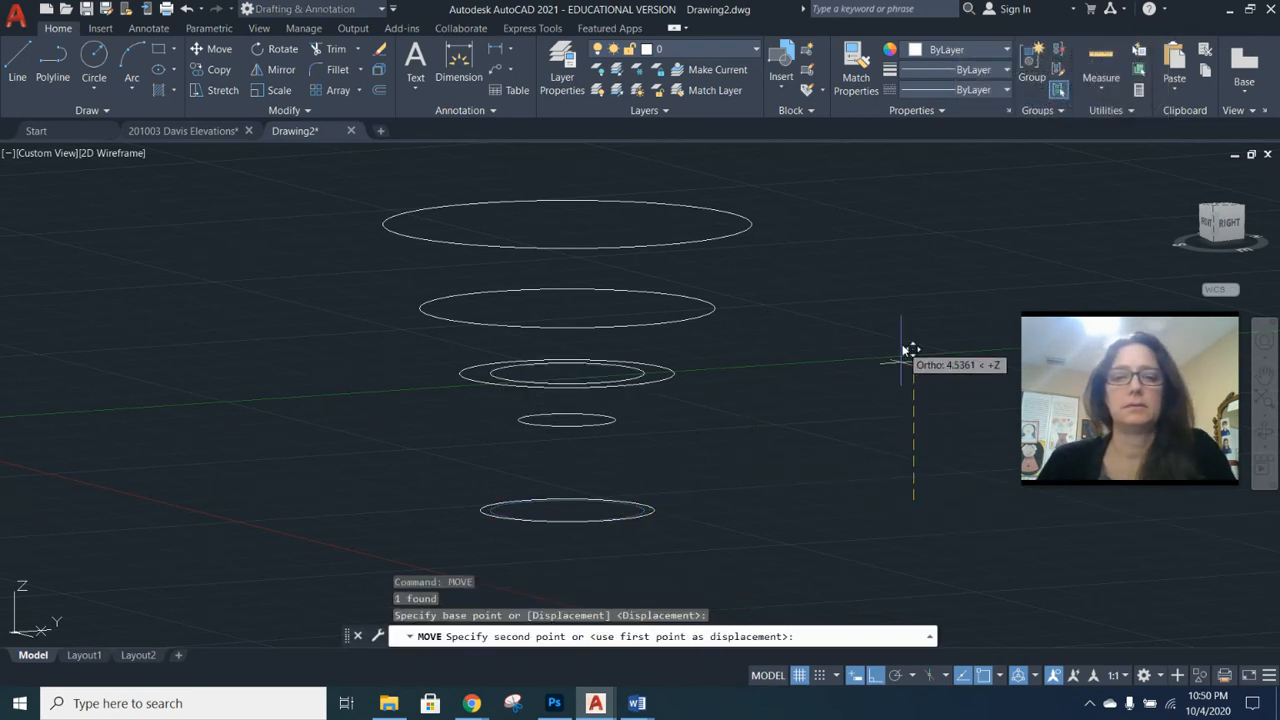
pyautogui.keyDown('shift'); pyautogui.moveTo(909, 337); pyautogui.dragTo(926, 313, button='middle'); pyautogui.keyUp('shift')
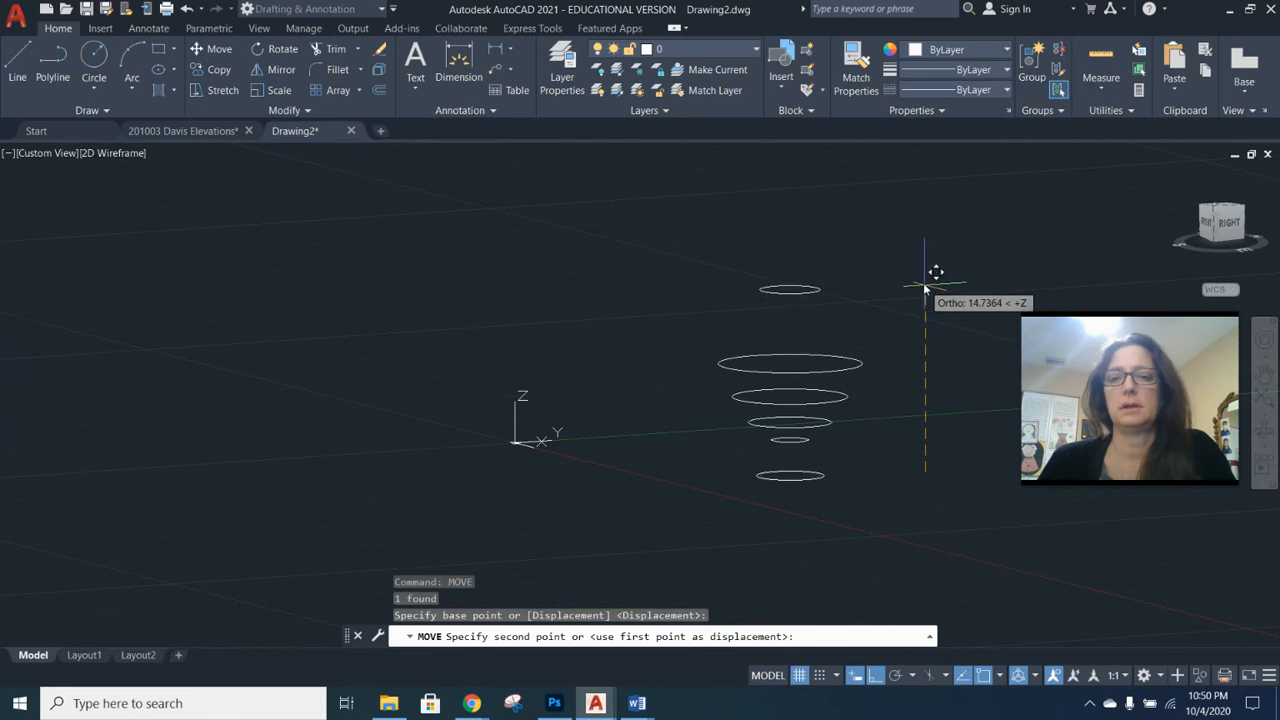
pyautogui.click(915, 265)
pyautogui.press('Escape')
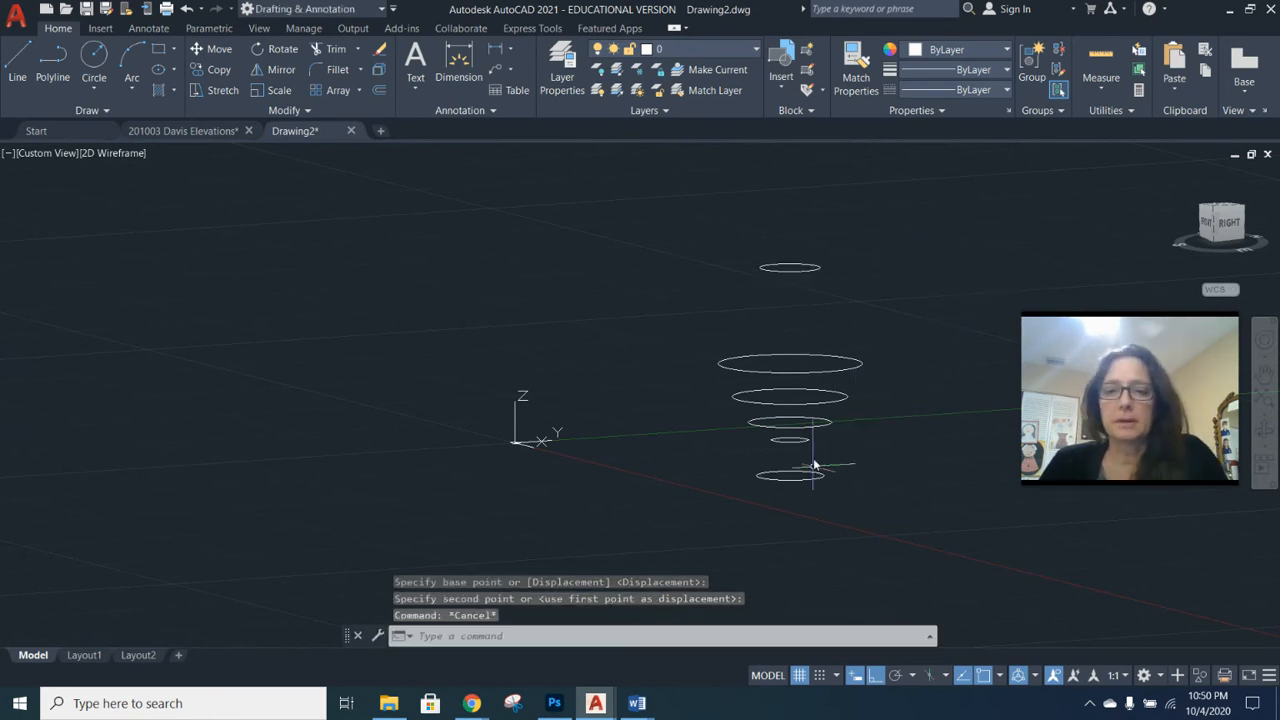
# Loft the six circles into a solid in order from the base circle to the topmost one, using cross sections only.
pyautogui.write('LOFT')
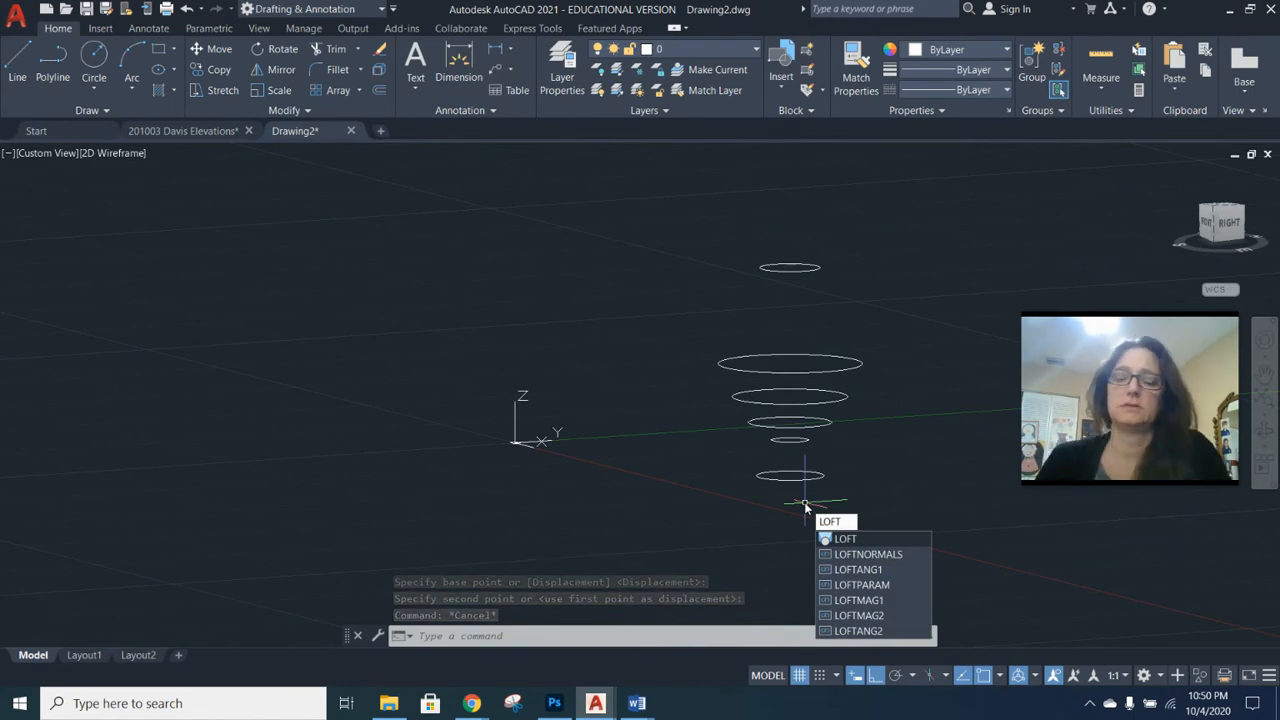
pyautogui.press('Return')
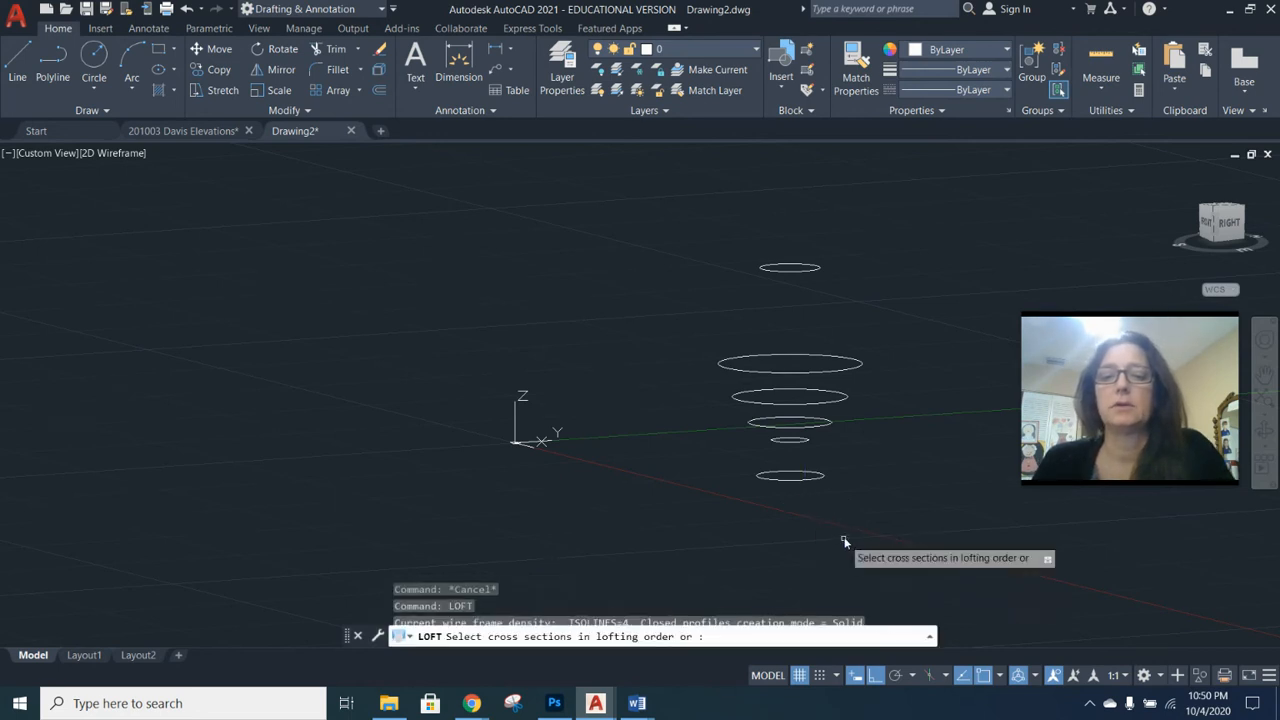
pyautogui.click(817, 482)
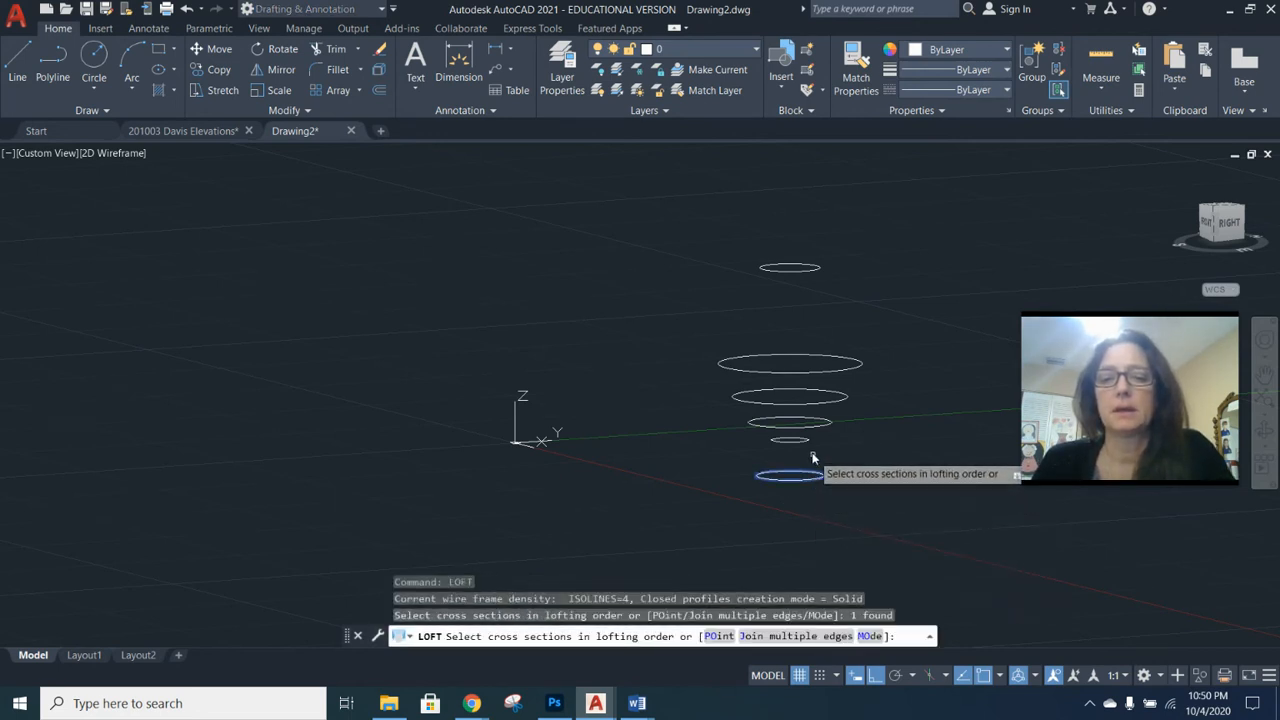
pyautogui.click(807, 442)
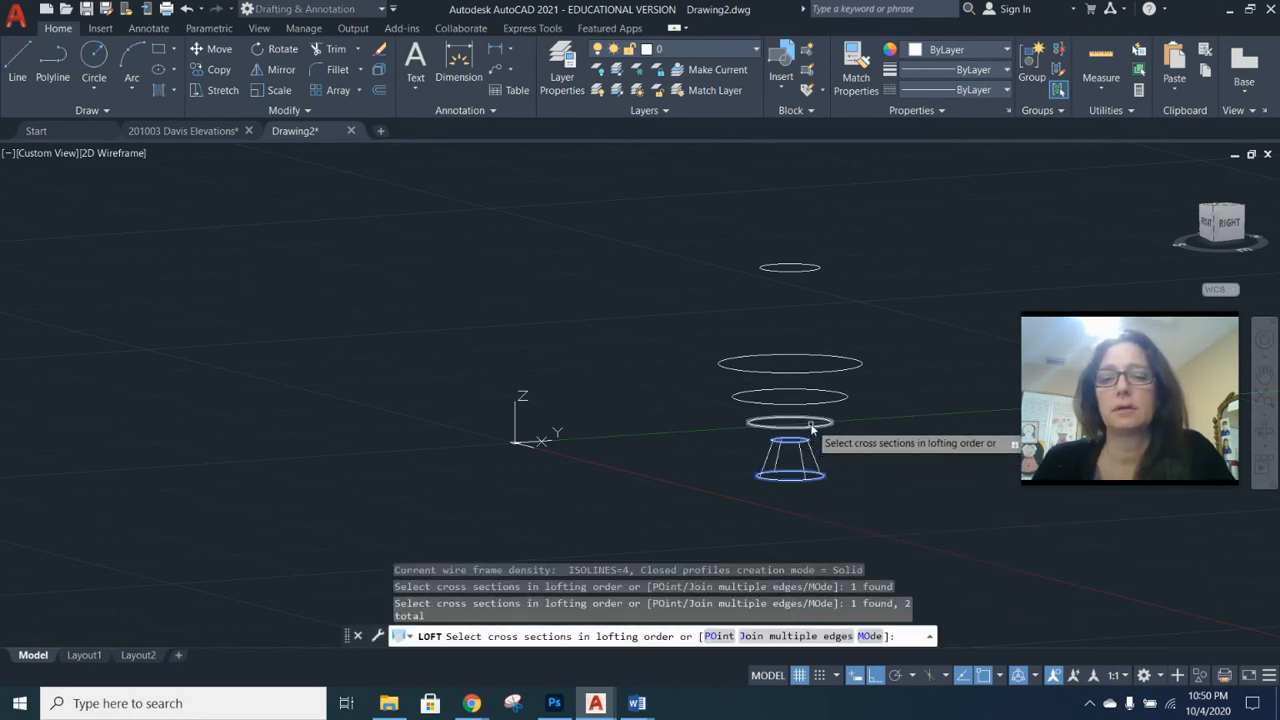
pyautogui.click(814, 425)
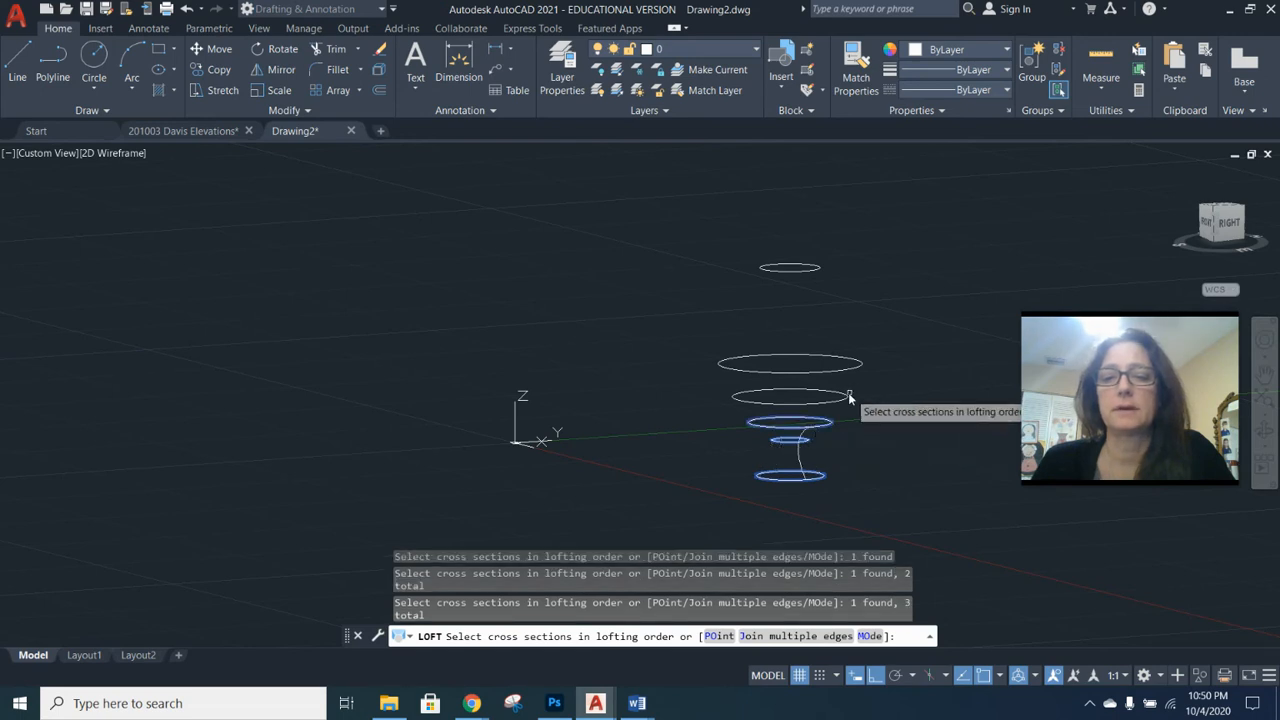
pyautogui.click(845, 398)
pyautogui.click(846, 369)
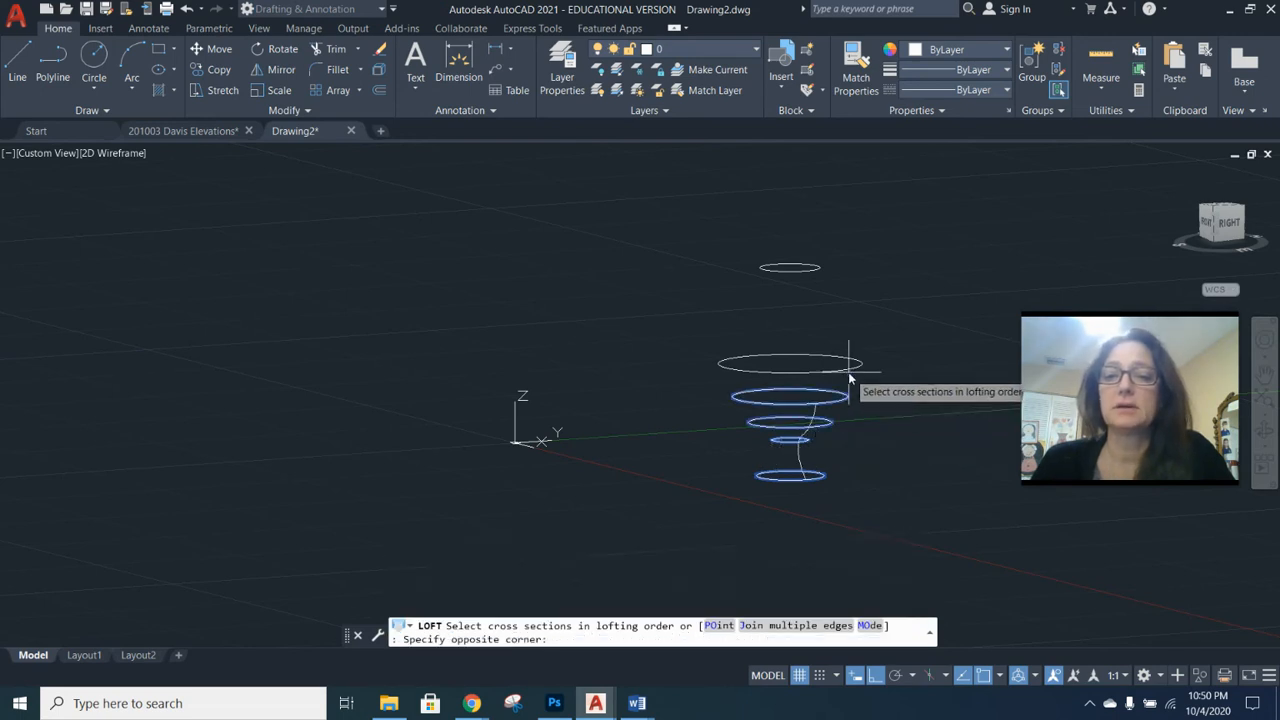
pyautogui.click(843, 350)
pyautogui.click(817, 267)
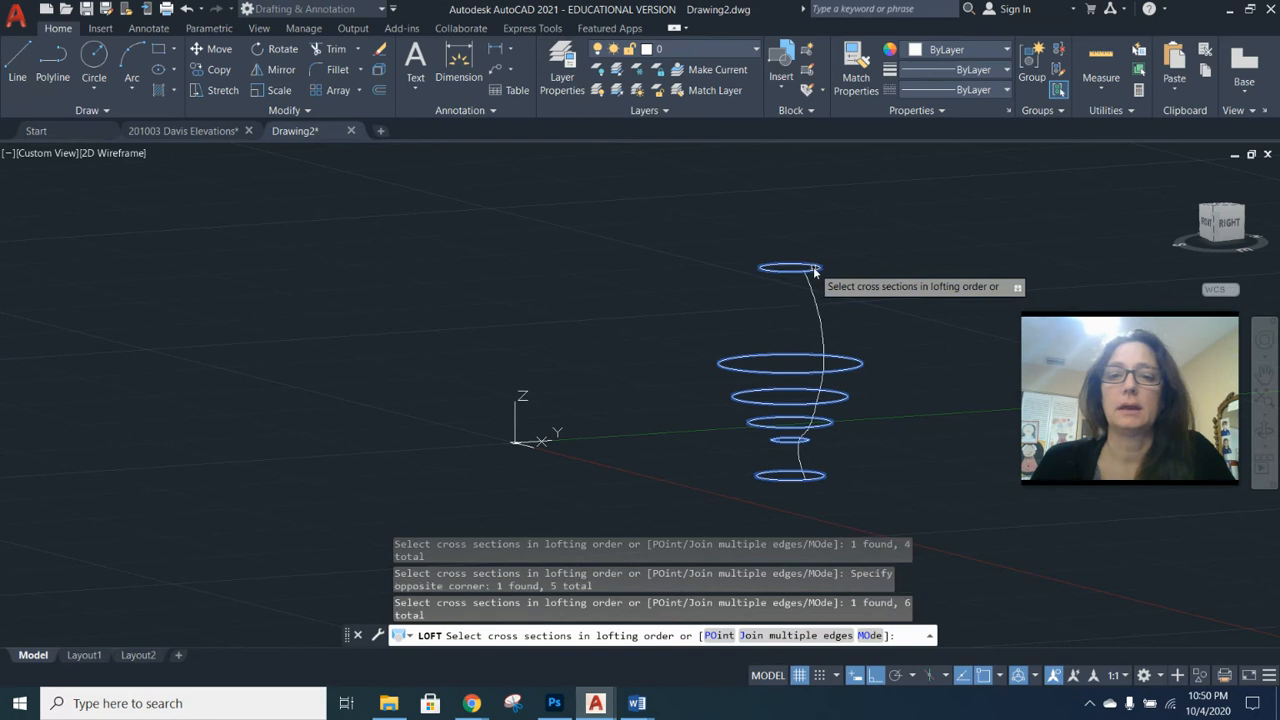
pyautogui.press('Return')
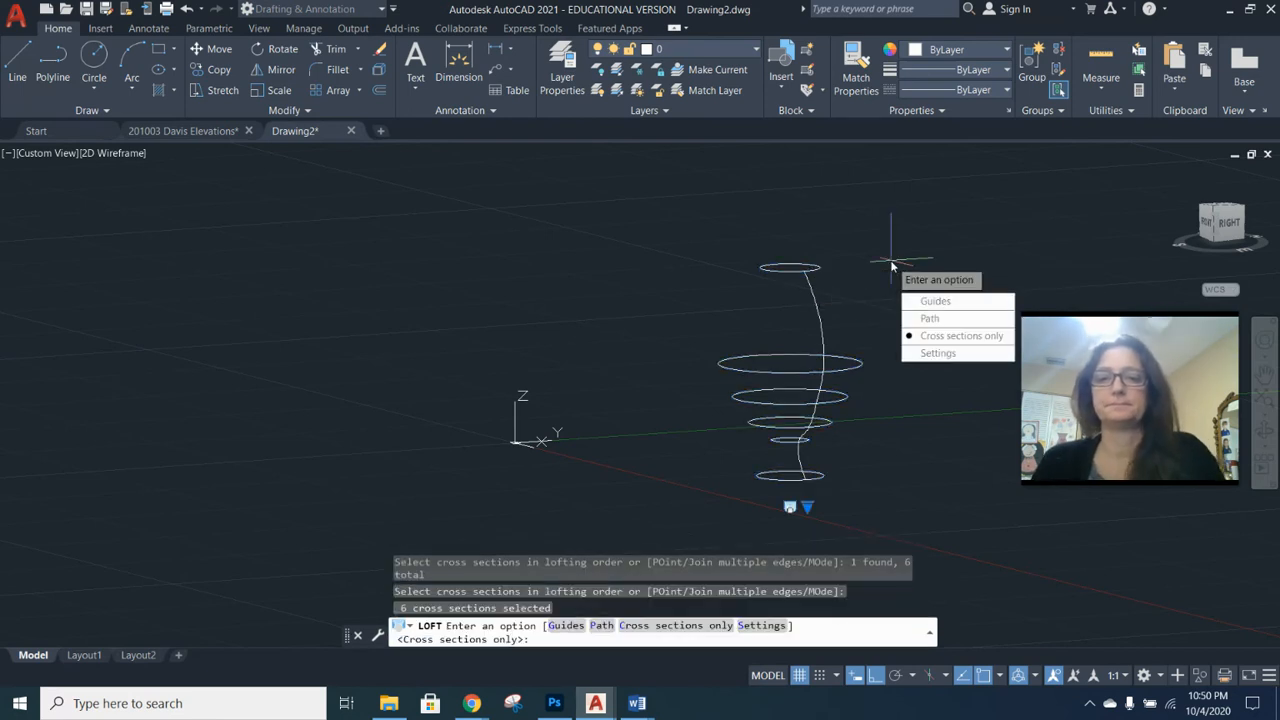
pyautogui.press('Return')
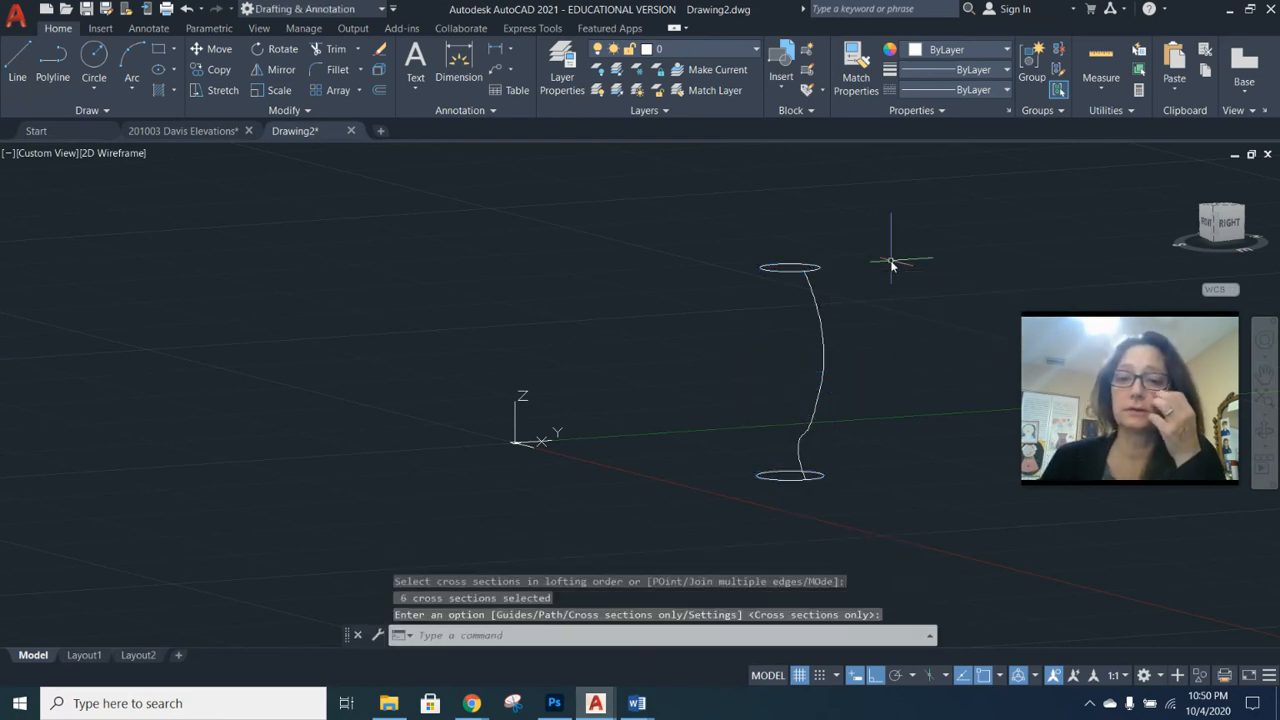
# Show the lofted solid in the Conceptual visual style and switch the display to X-ray.
pyautogui.keyDown('shift'); pyautogui.moveTo(862, 444); pyautogui.dragTo(823, 429, button='middle'); pyautogui.keyUp('shift')
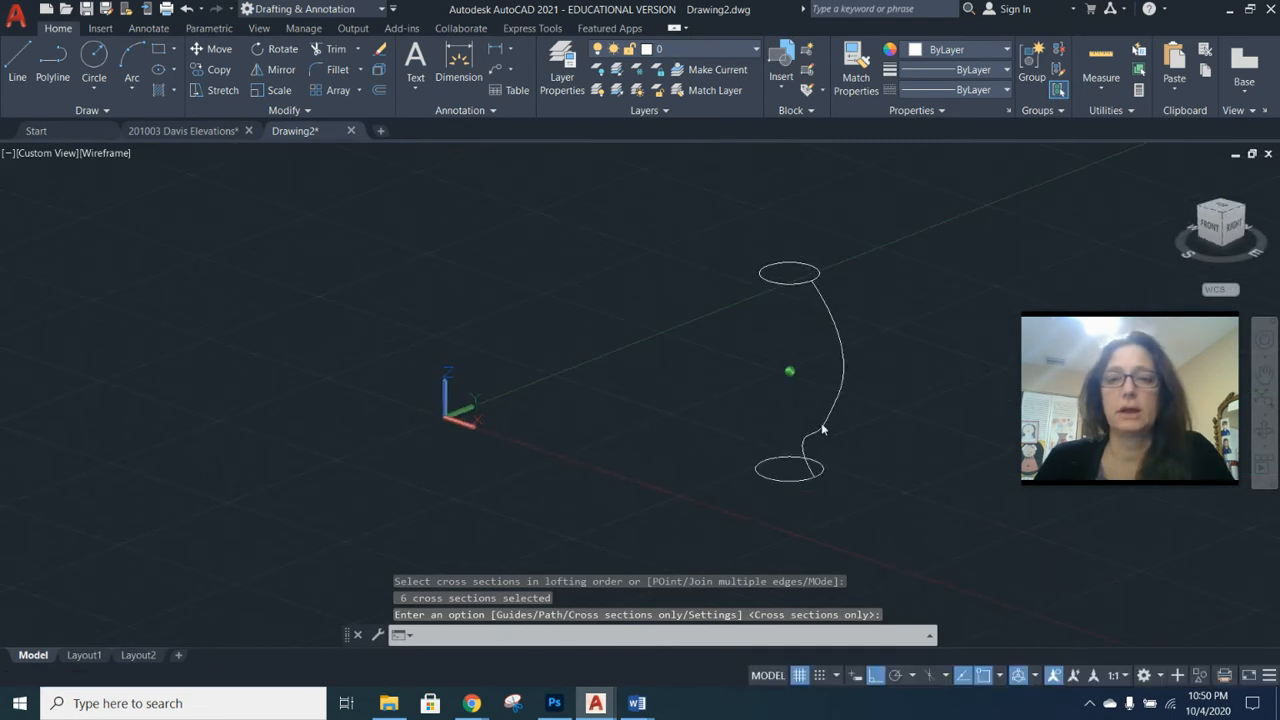
pyautogui.click(115, 153)
pyautogui.click(158, 208)
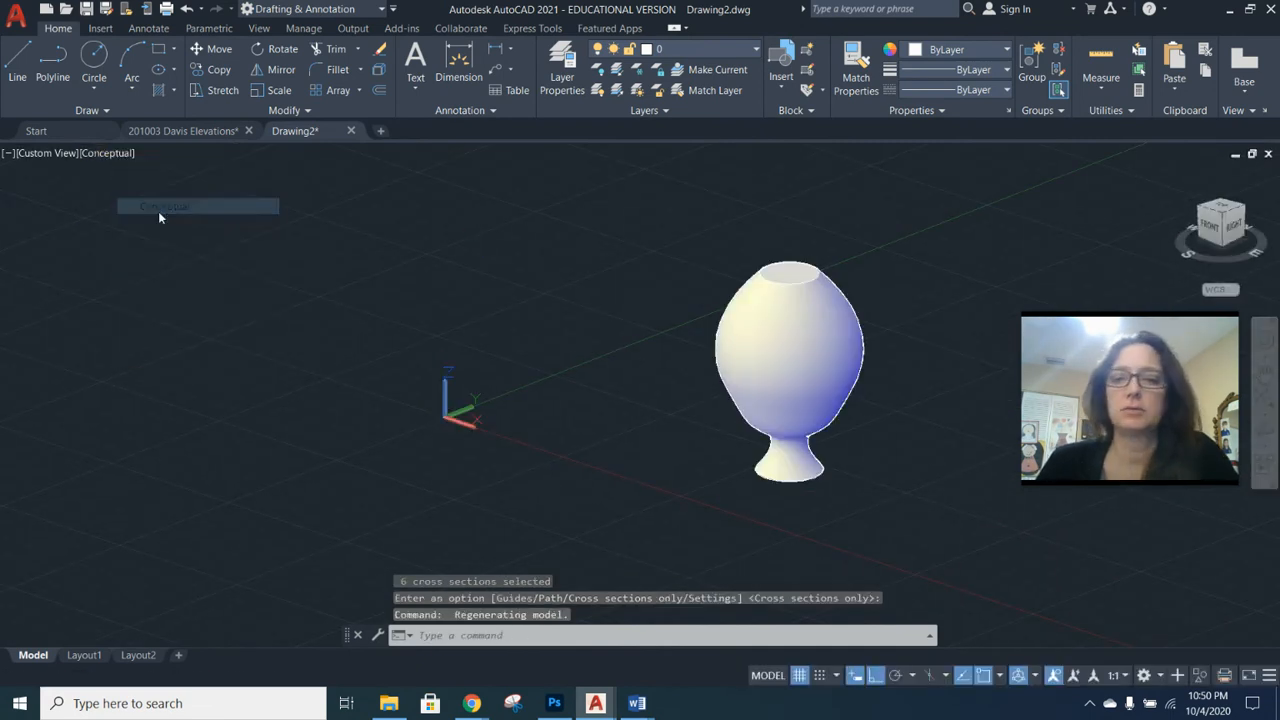
pyautogui.click(115, 155)
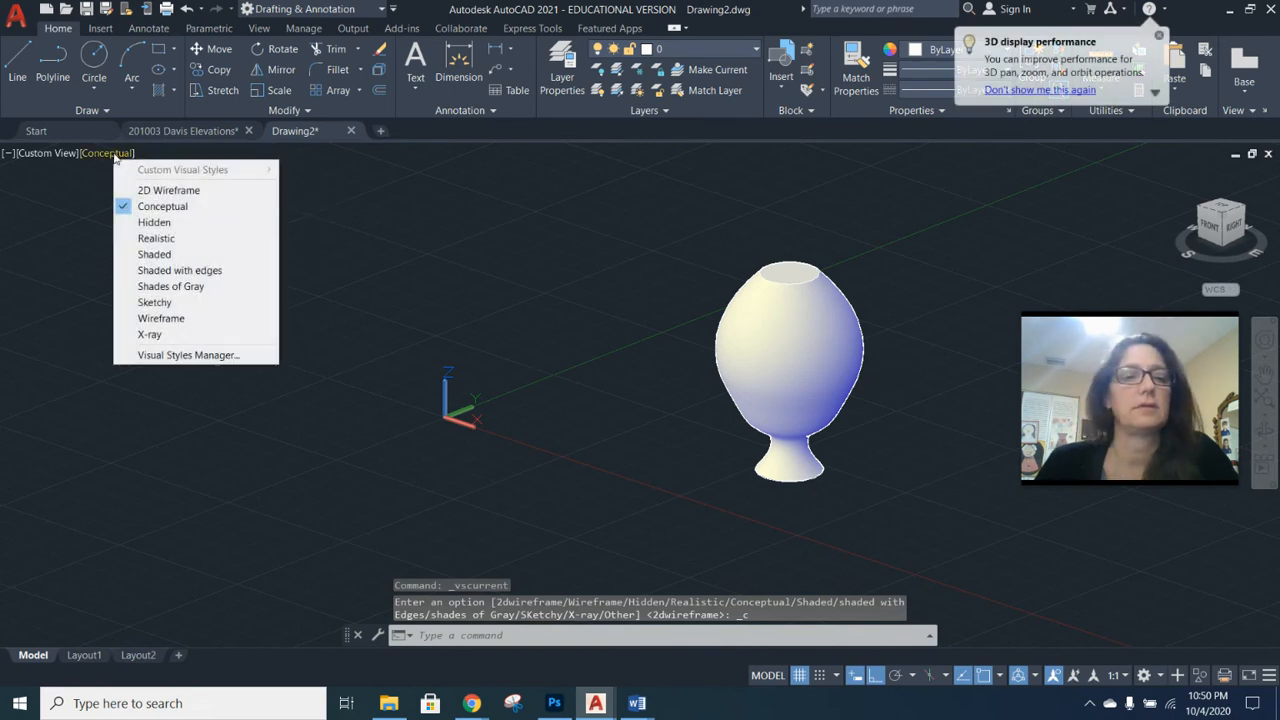
pyautogui.click(150, 334)
# Select the lofted solid and stretch the cross section just above its neck inward to a smaller radius.
pyautogui.click(799, 329)
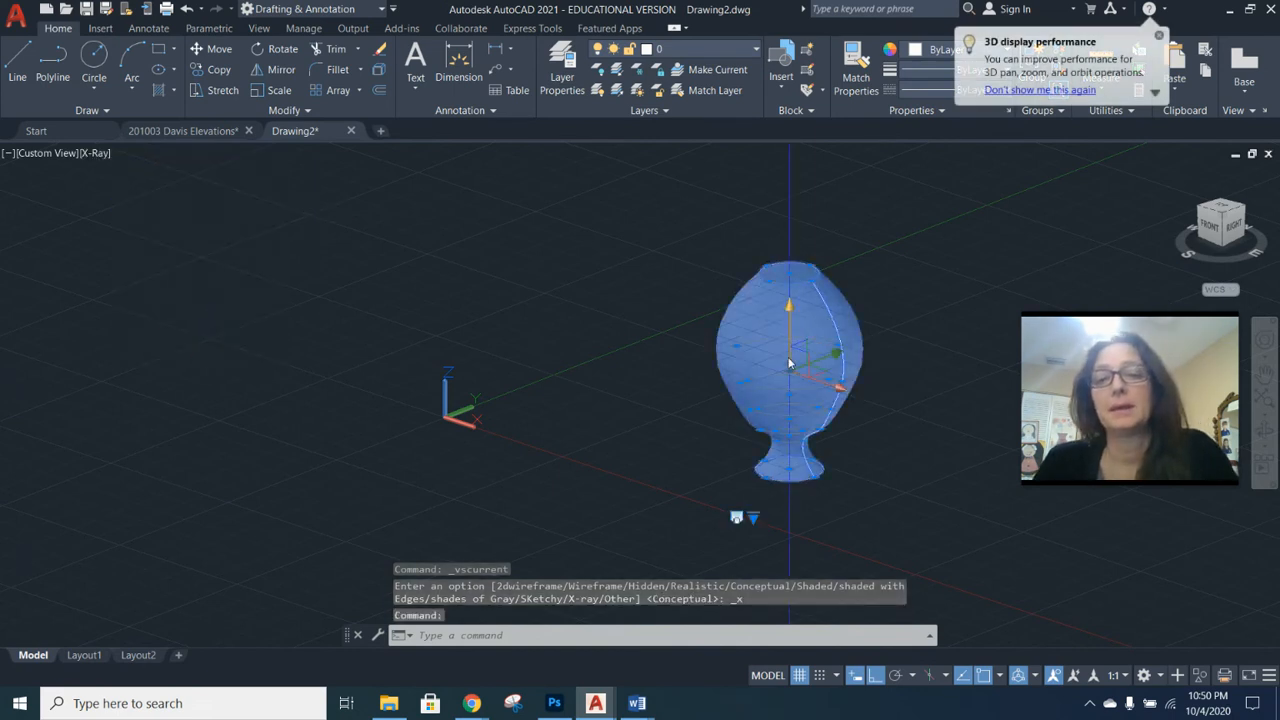
pyautogui.scroll(4, 792, 366)
pyautogui.moveTo(796, 371); pyautogui.dragTo(714, 266, button='middle')
pyautogui.scroll(1, 714, 266)
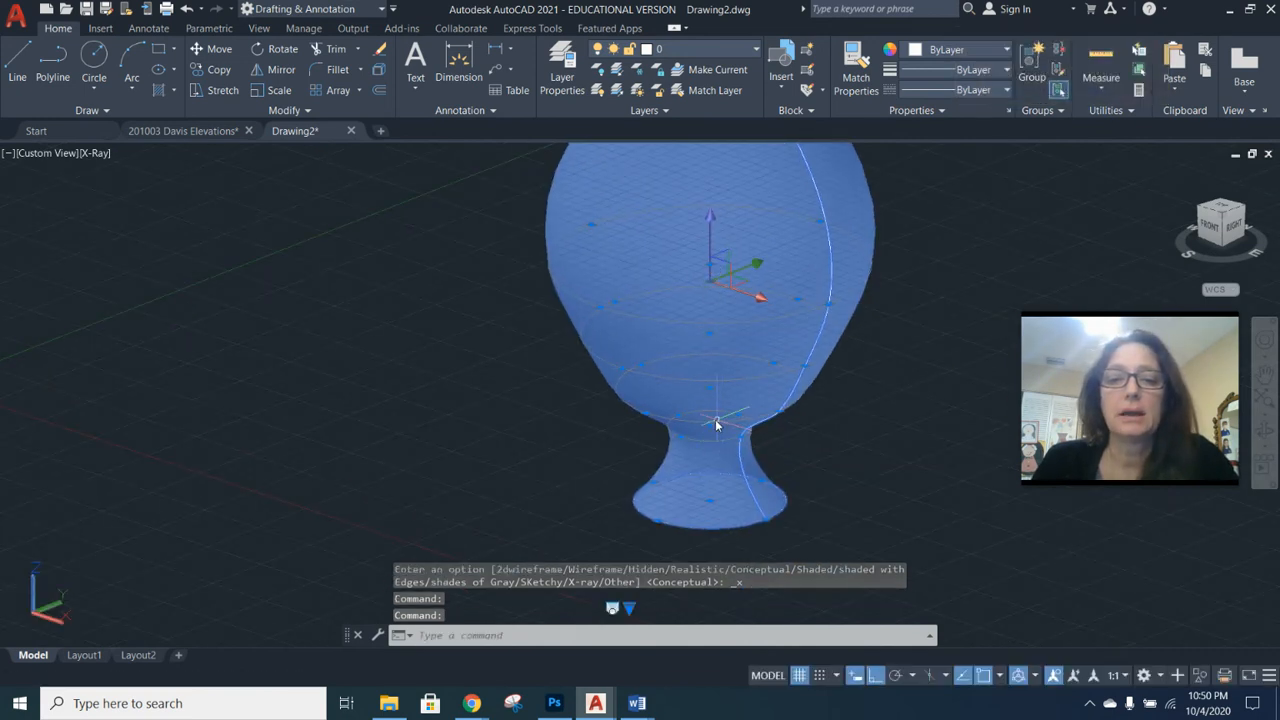
pyautogui.click(644, 415)
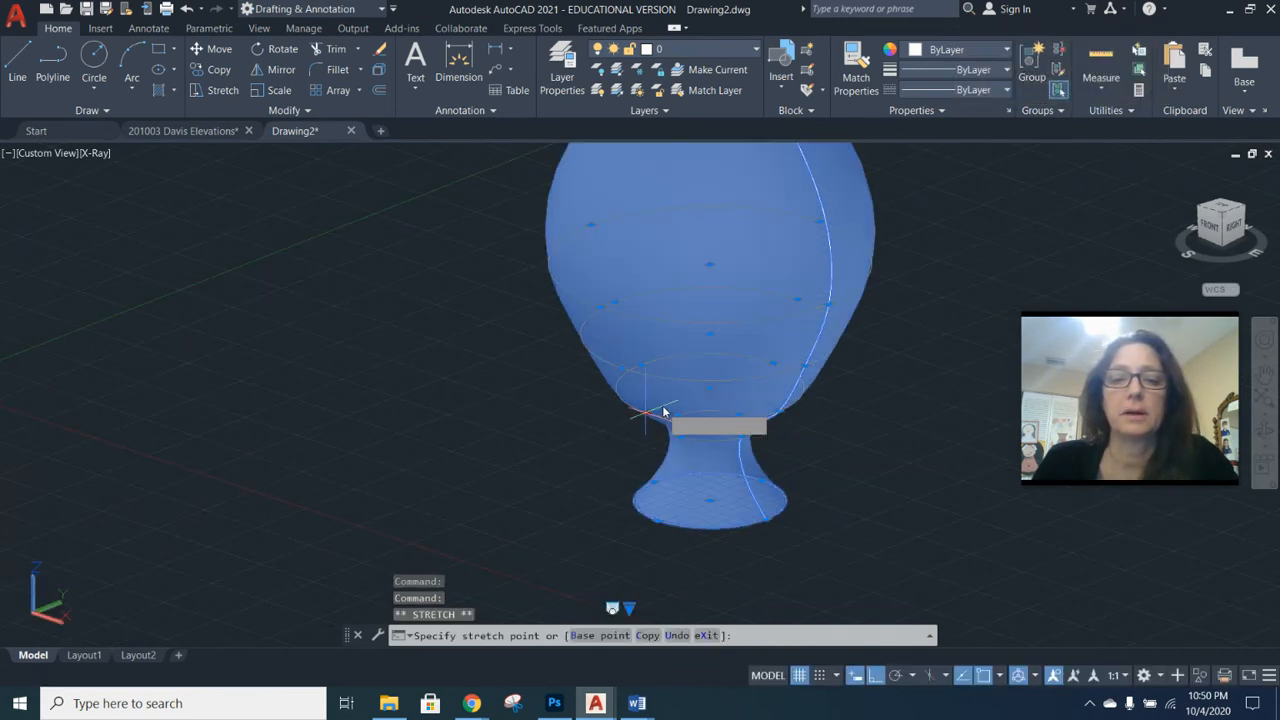
pyautogui.click(668, 407)
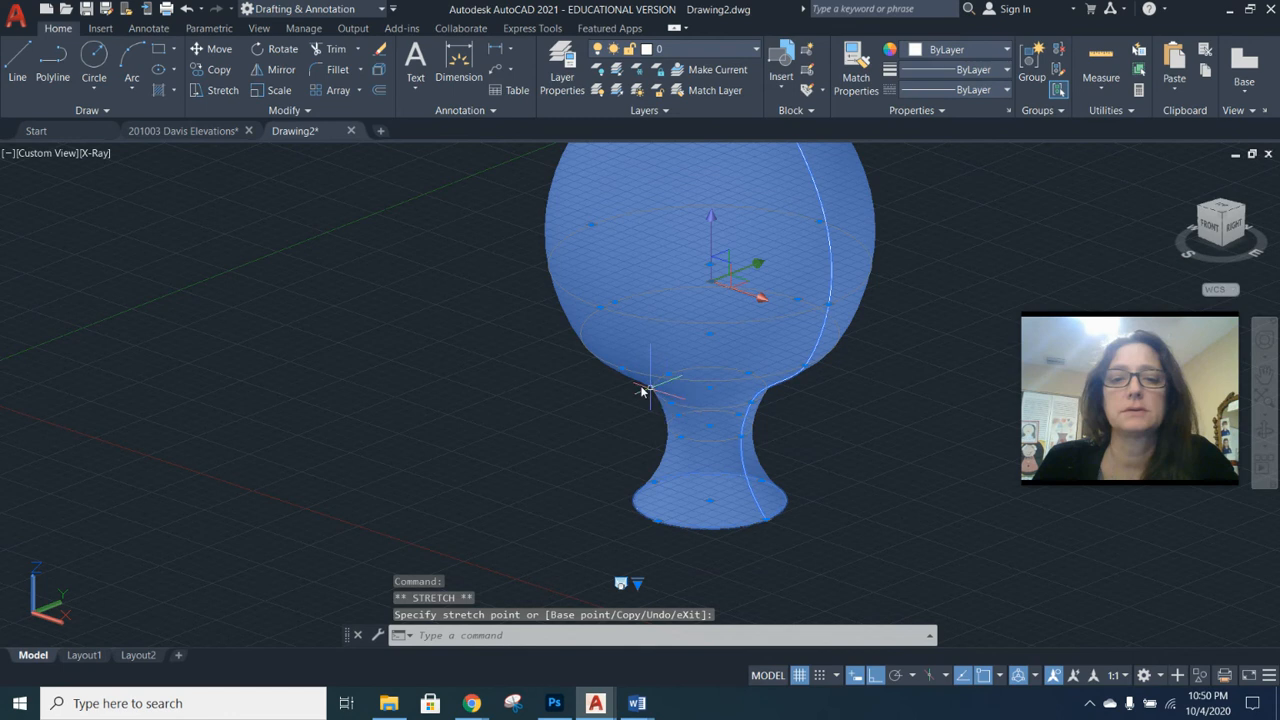
# Raise the solid's widest cross section along Z and shrink the radius of the cross section directly below it.
pyautogui.click(827, 307)
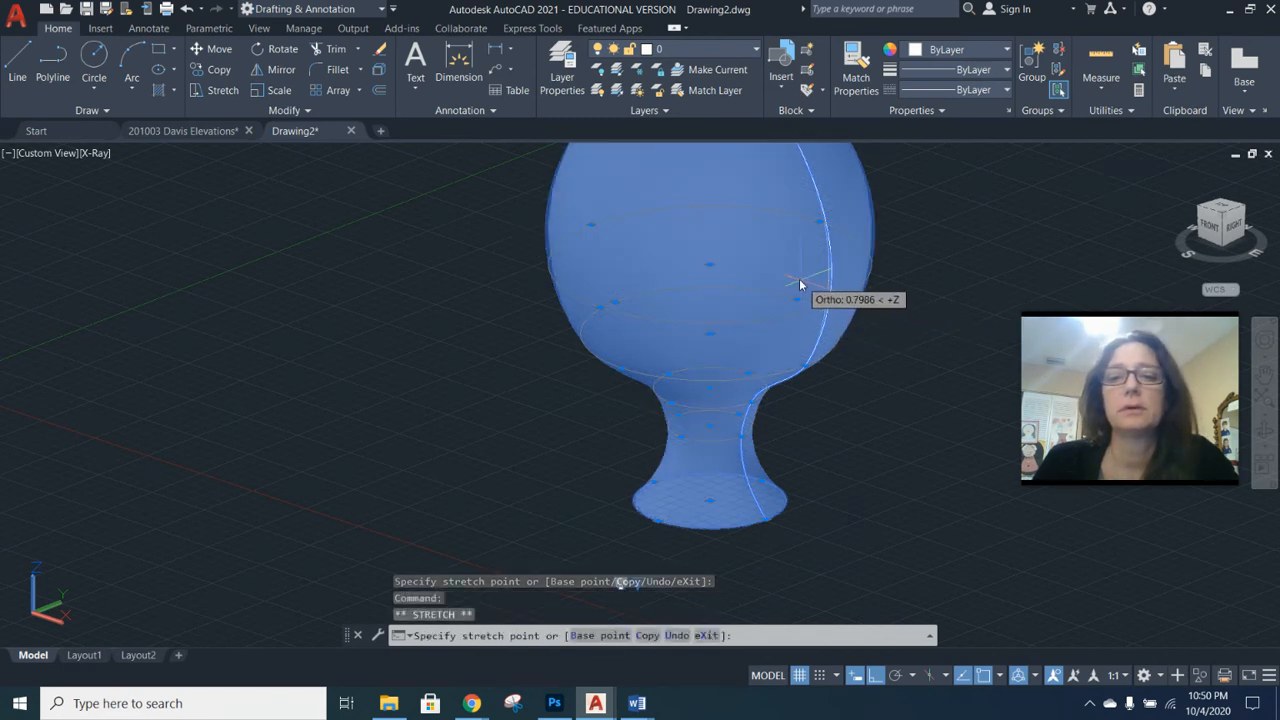
pyautogui.click(770, 253)
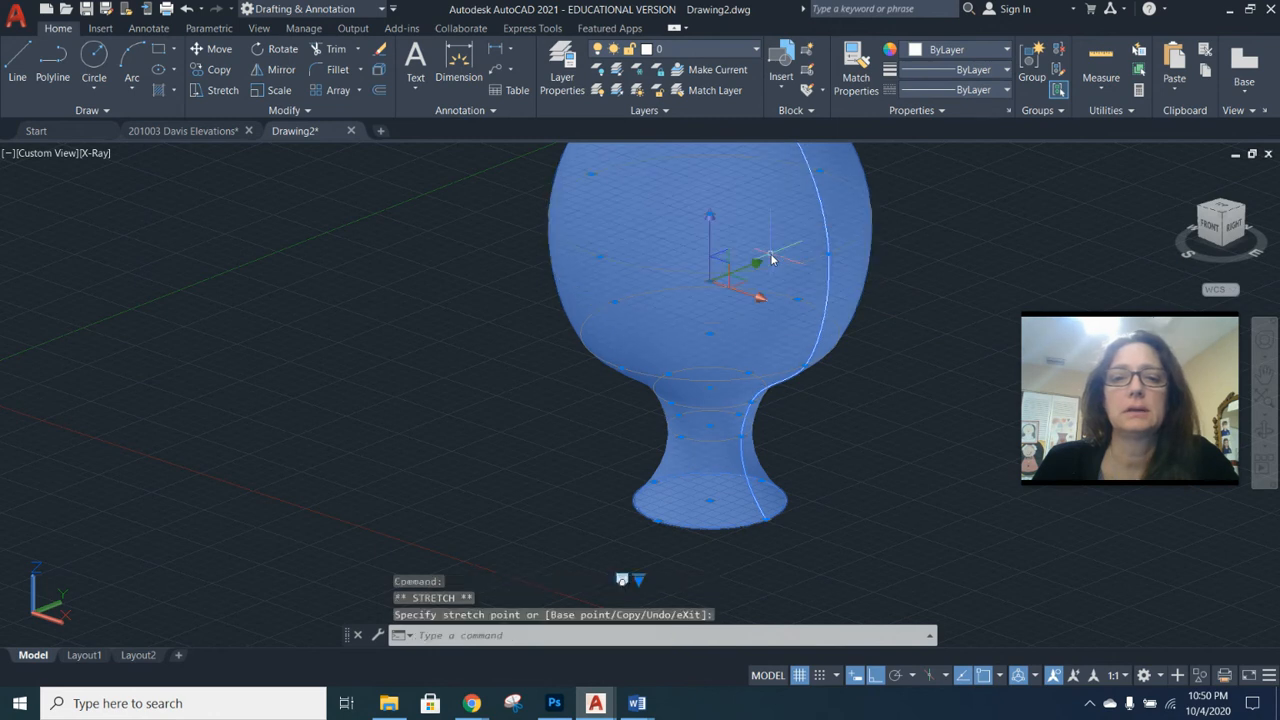
pyautogui.click(621, 371)
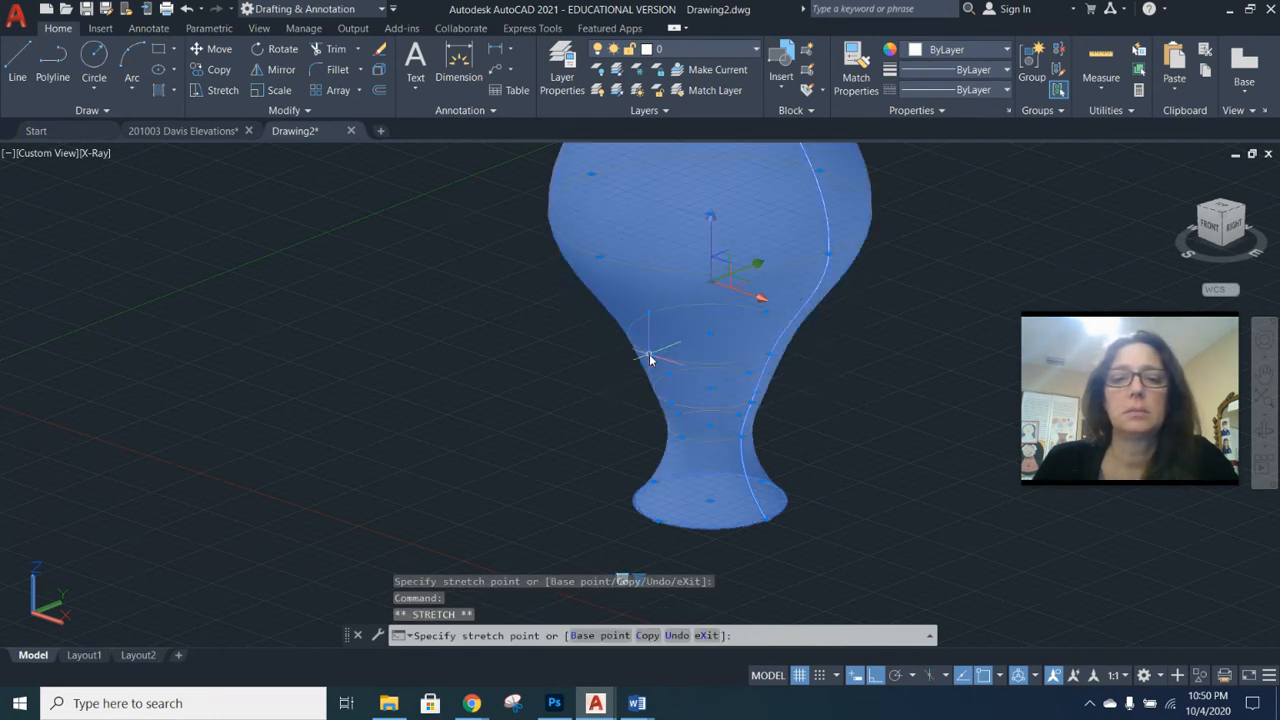
pyautogui.click(650, 360)
# Reselect the vase and stretch its widest cross section inward to slim the upper body into a goblet-like form.
pyautogui.scroll(-5, 708, 365)
pyautogui.scroll(4, 676, 300)
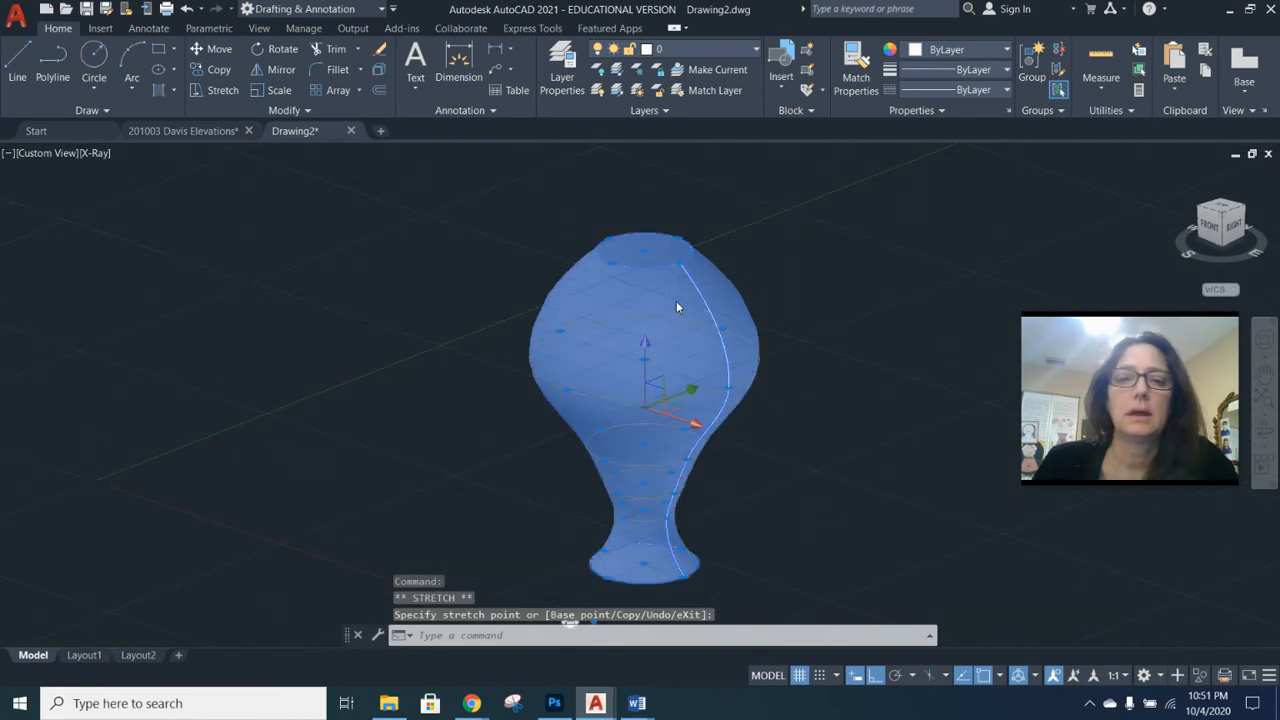
pyautogui.moveTo(726, 429)
pyautogui.keyDown('shift'); pyautogui.mouseDown(button='middle')
pyautogui.moveTo(789, 480)
pyautogui.moveTo(797, 537)
pyautogui.moveTo(757, 449)
pyautogui.mouseUp(button='middle'); pyautogui.keyUp('shift')
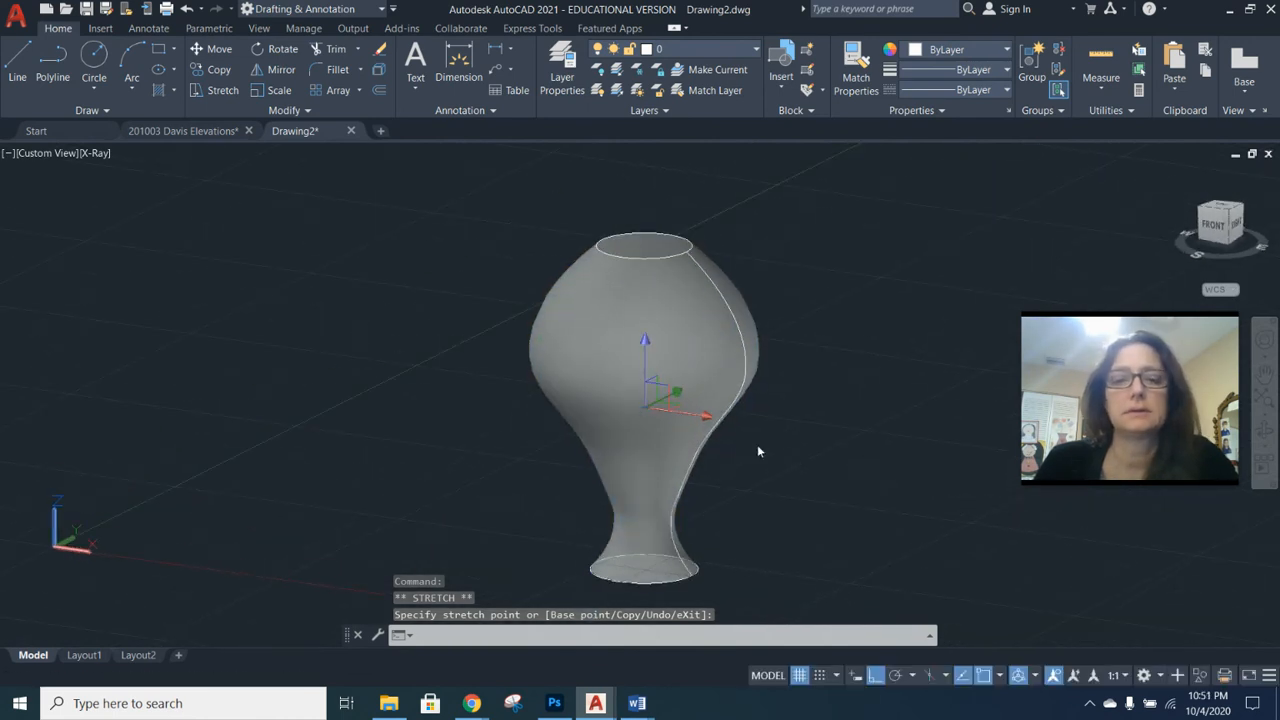
pyautogui.click(545, 344)
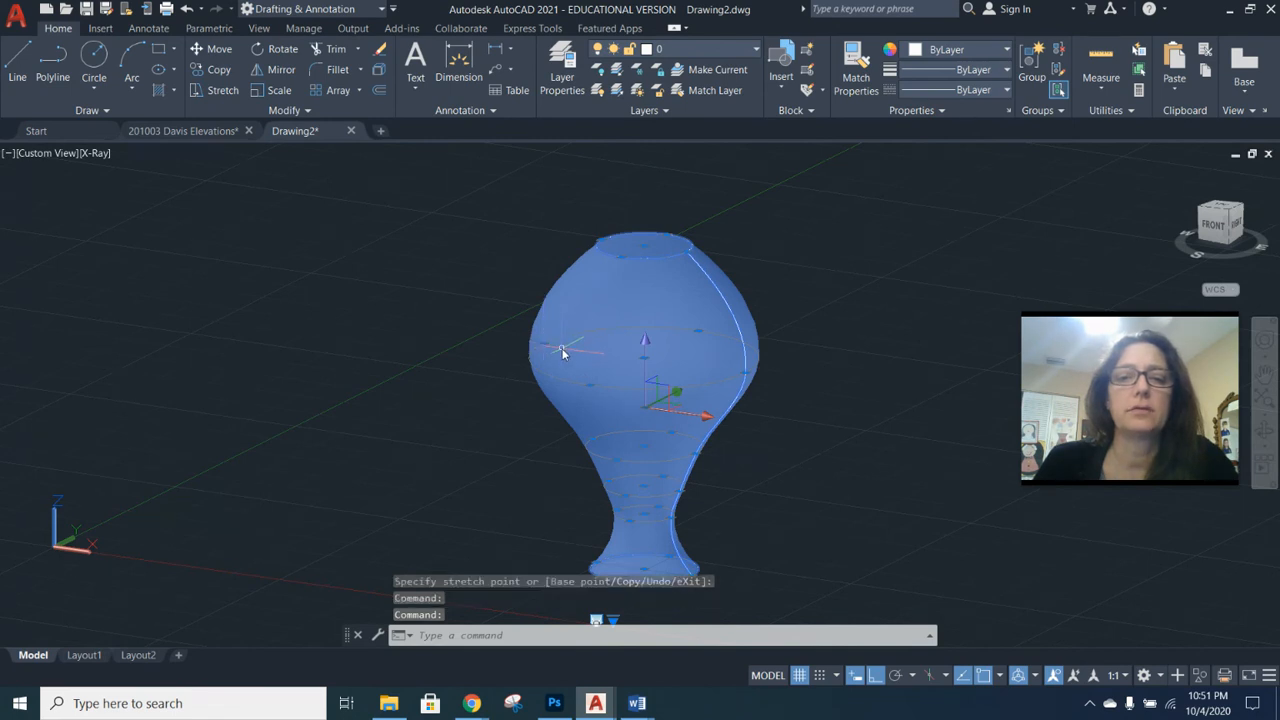
pyautogui.click(591, 393)
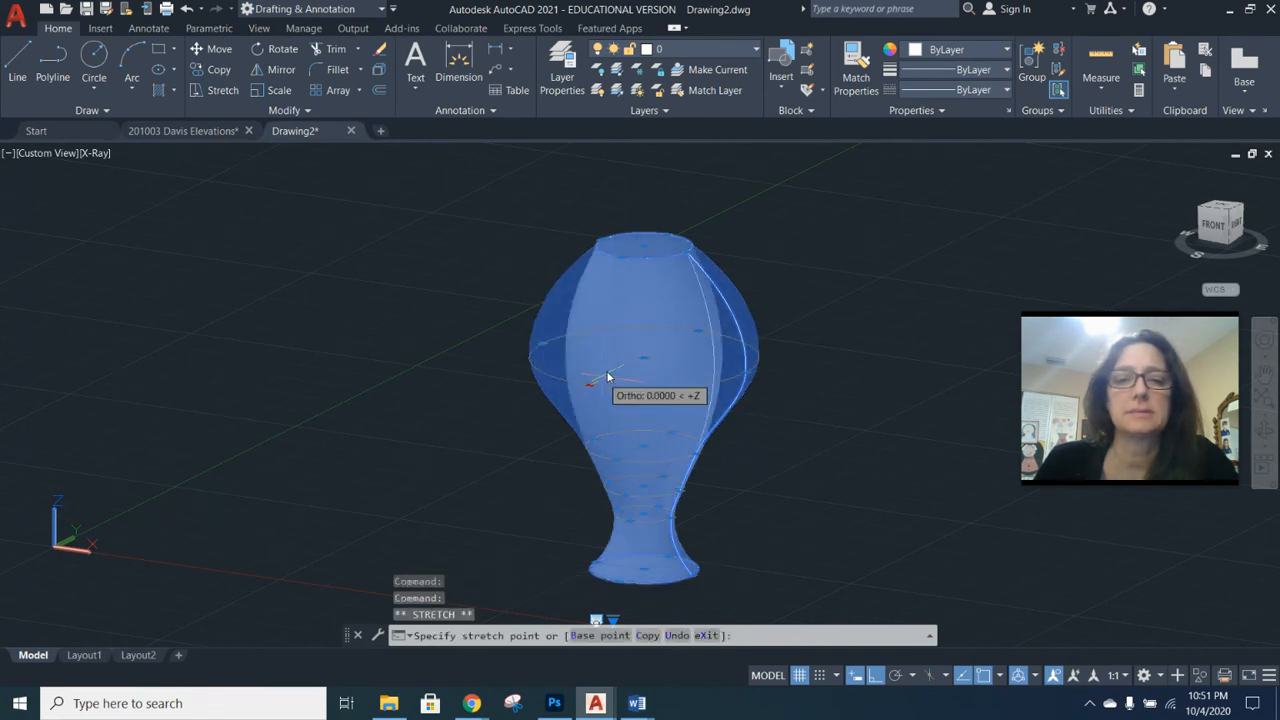
pyautogui.press('Escape')
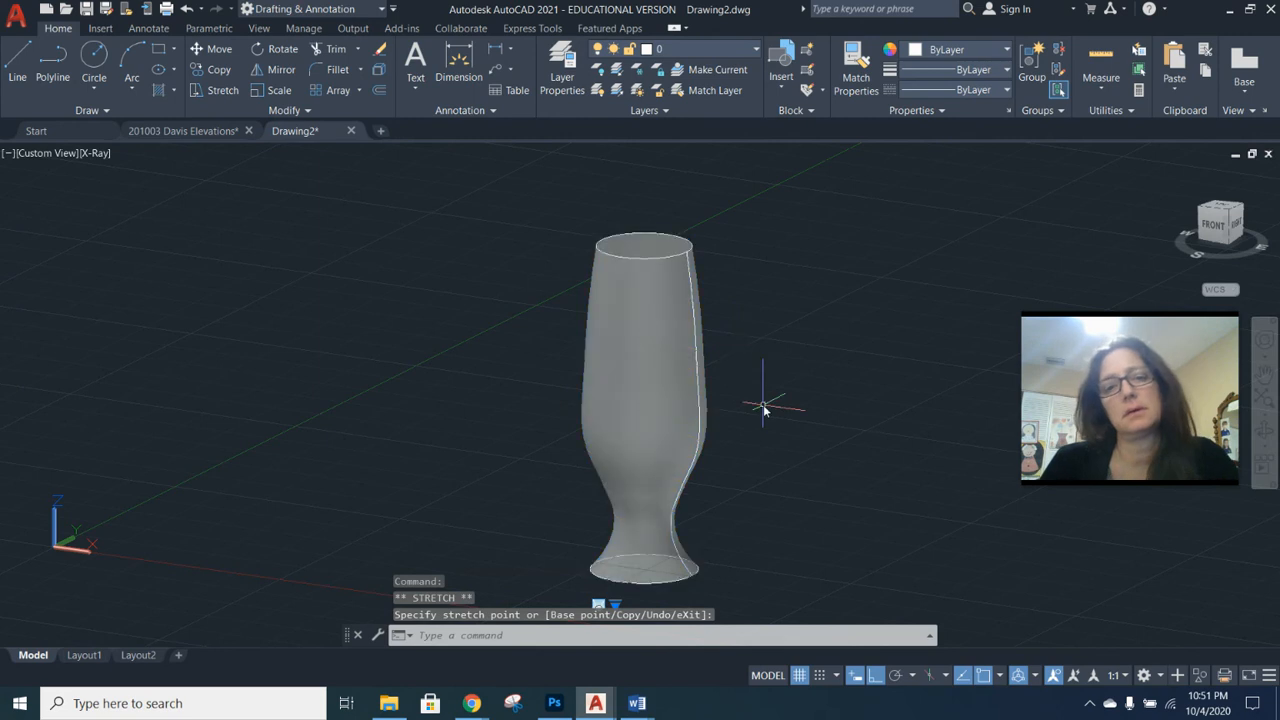
# Display the reshaped solid in the Realistic visual style and view it from above on another side.
pyautogui.keyDown('shift'); pyautogui.moveTo(663, 303); pyautogui.dragTo(766, 443, button='middle'); pyautogui.keyUp('shift')
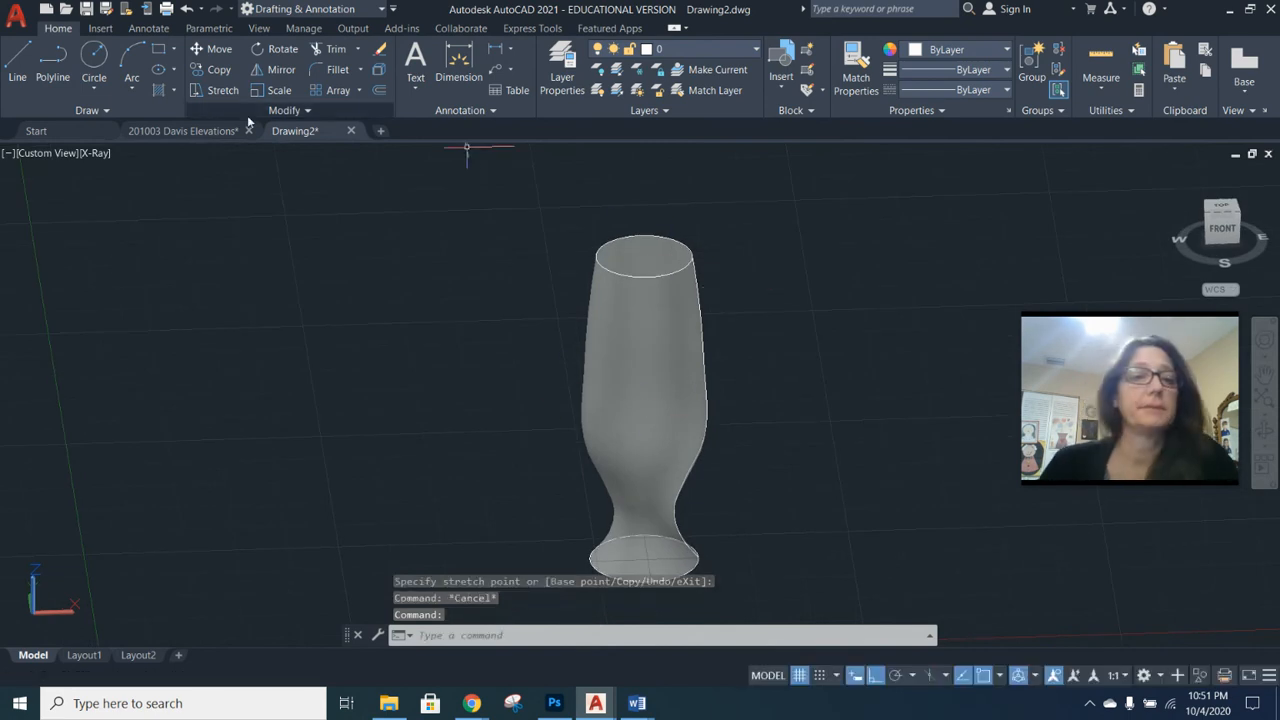
pyautogui.click(99, 154)
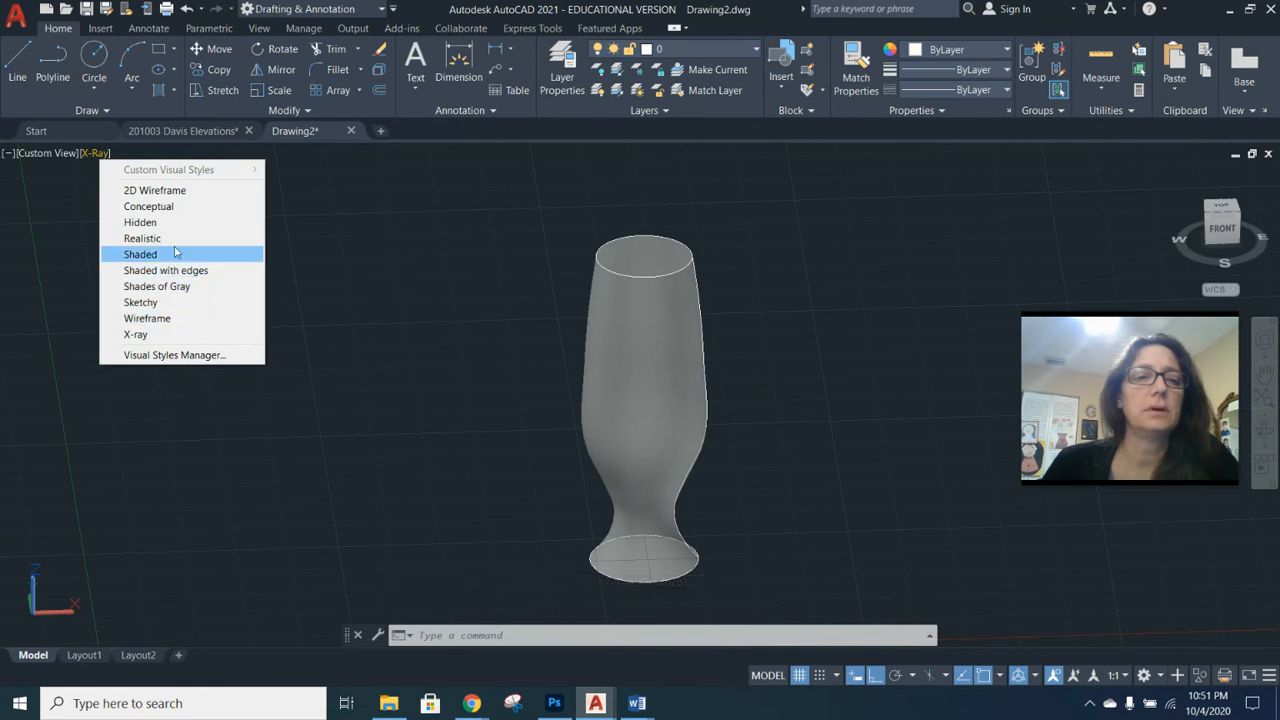
pyautogui.click(172, 238)
pyautogui.keyDown('shift'); pyautogui.moveTo(516, 332); pyautogui.dragTo(660, 373, button='middle'); pyautogui.keyUp('shift')
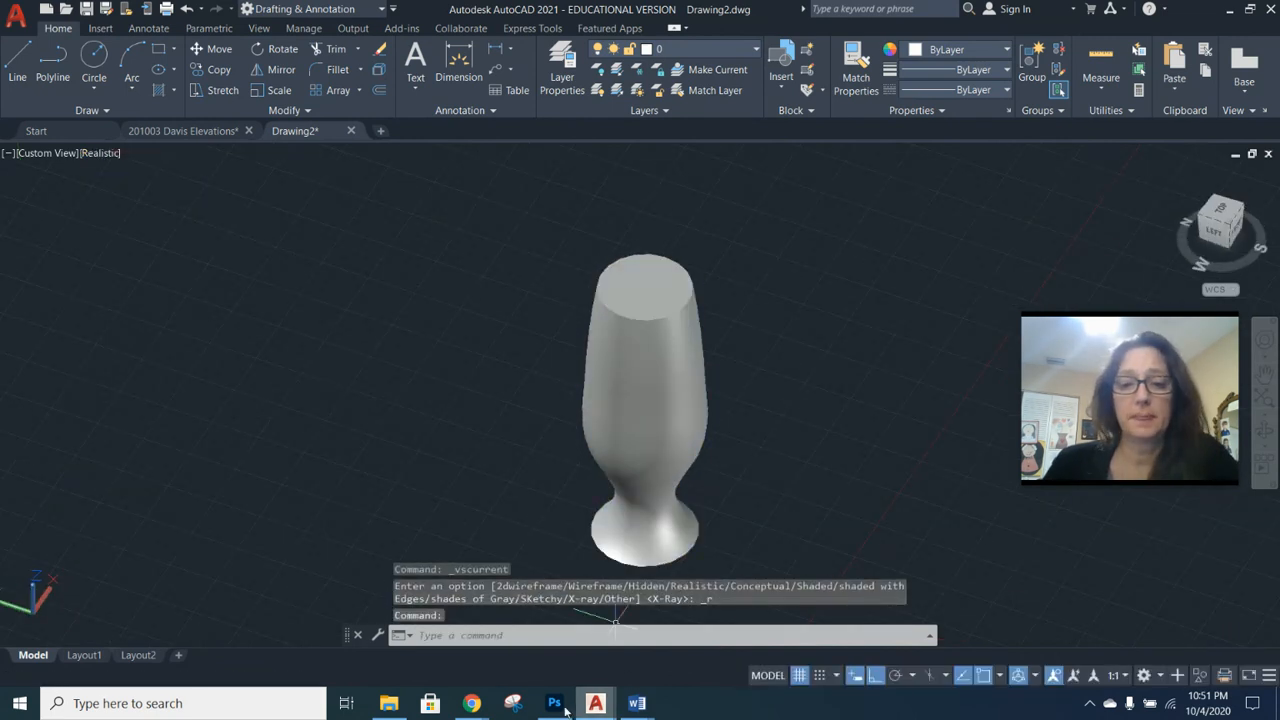
pyautogui.moveTo(471, 703)
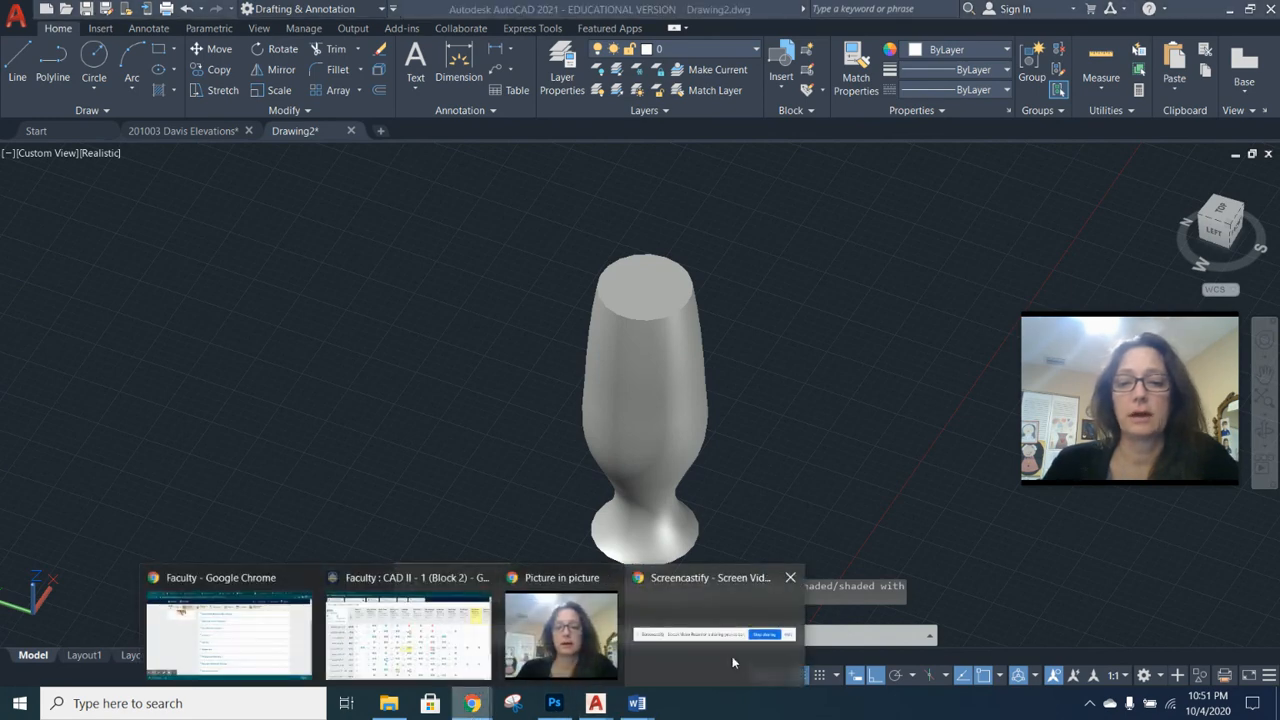